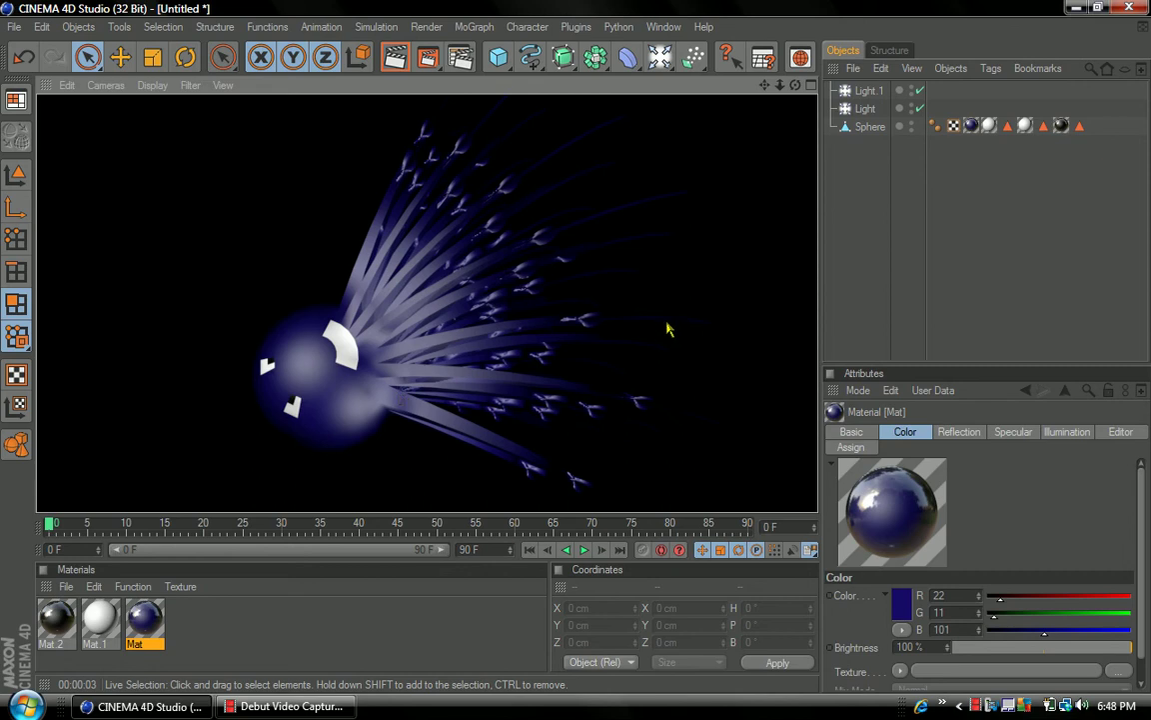
- Create a new empty project alongside the open creature scene
left_click(899, 234)
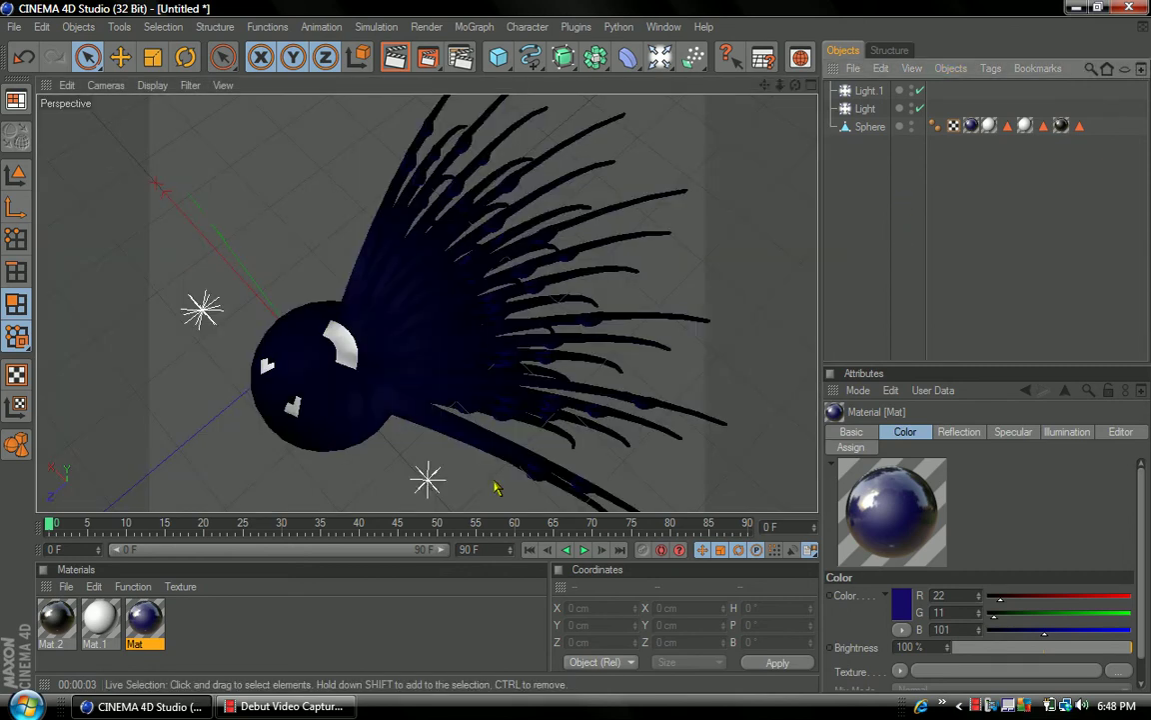
mouse_move(796, 85)
left_mouse_down()
mouse_move(758, 88)
mouse_move(784, 22)
mouse_move(796, 36)
mouse_move(779, 62)
mouse_move(721, 92)
mouse_move(732, 36)
mouse_move(788, 90)
mouse_move(794, 60)
mouse_move(792, 82)
left_mouse_up()
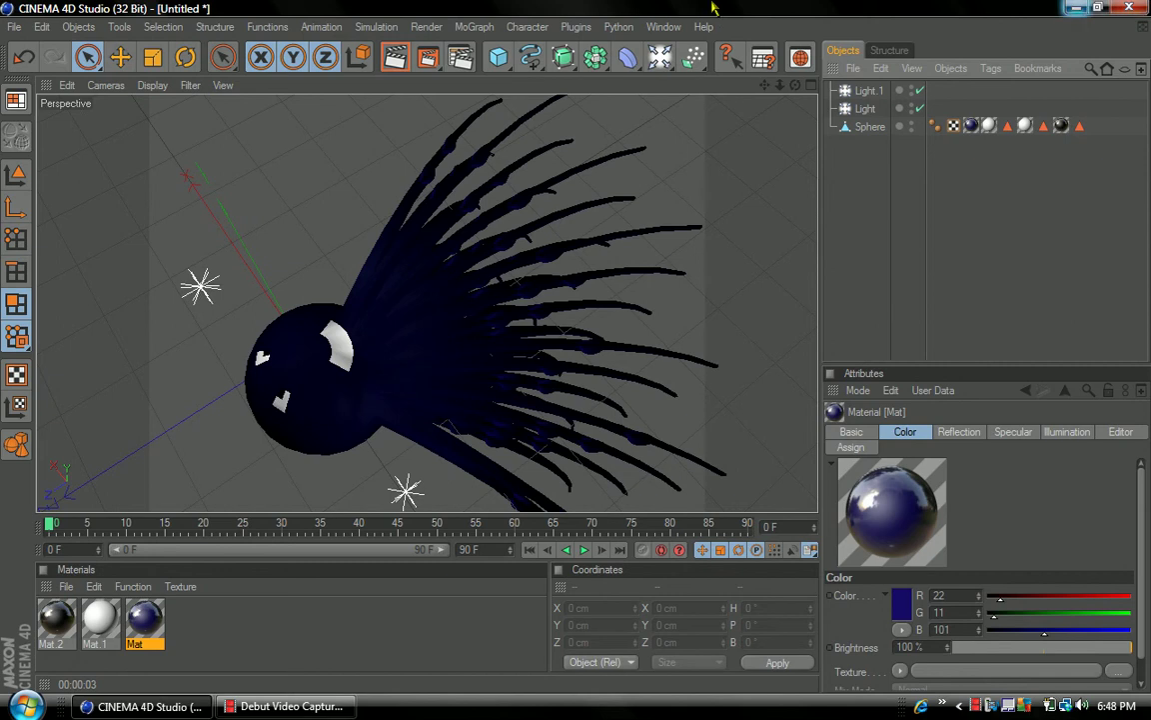
left_click(14, 28)
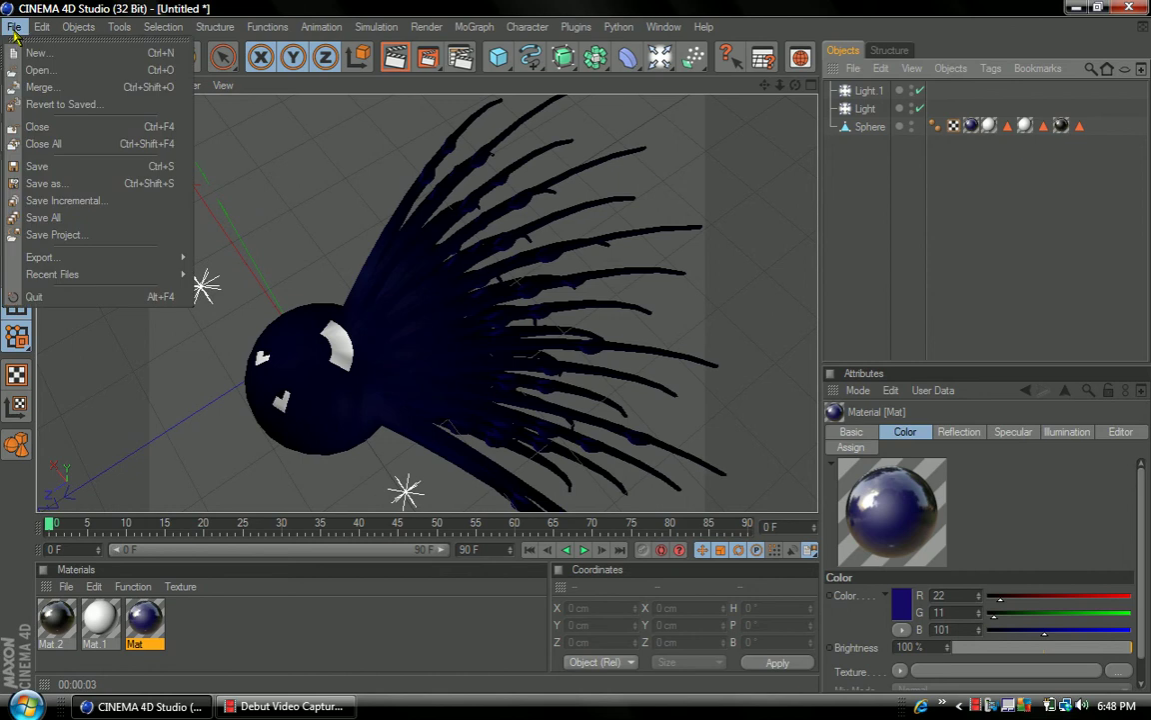
left_click(15, 28)
left_click(19, 28)
left_click(40, 53)
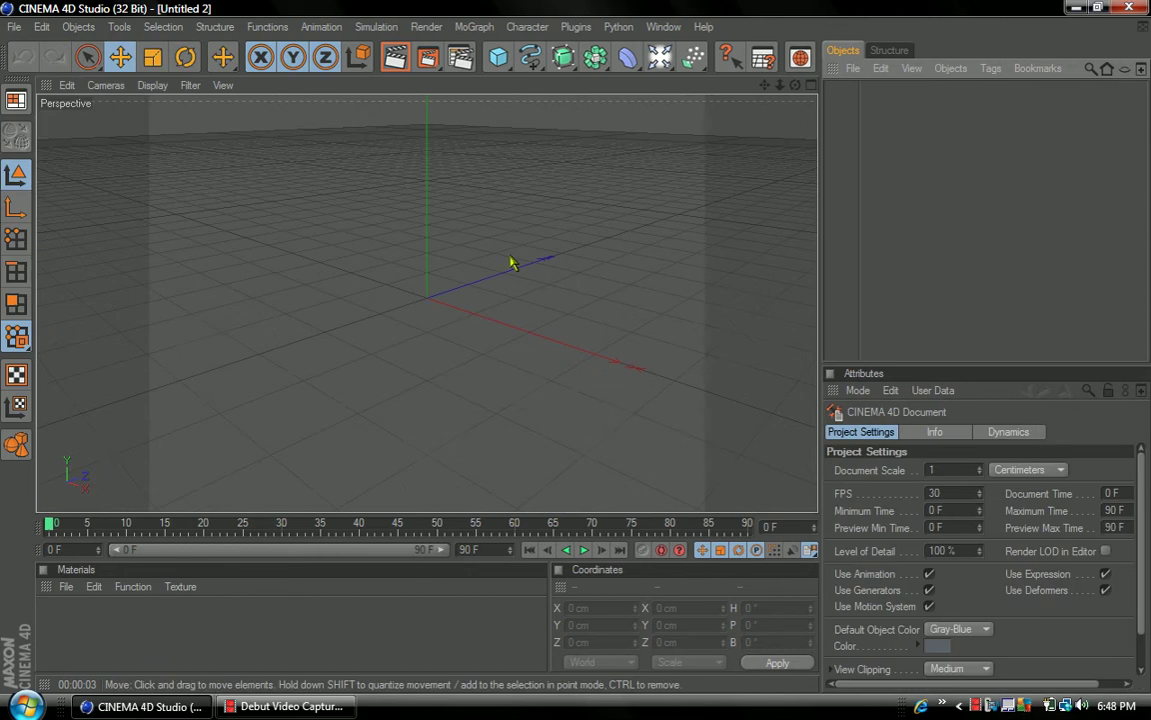
mouse_move(796, 87)
left_mouse_down()
mouse_move(795, 70)
mouse_move(796, 98)
left_mouse_up()
left_click(667, 28)
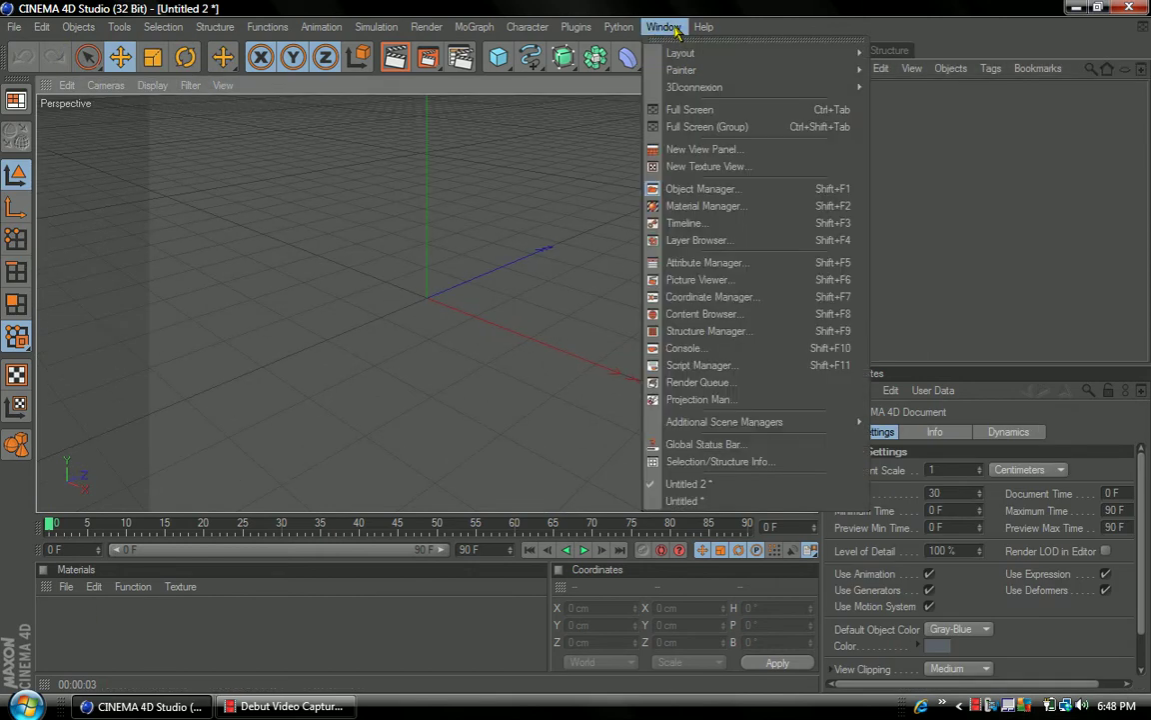
left_click(938, 7)
left_click(13, 27)
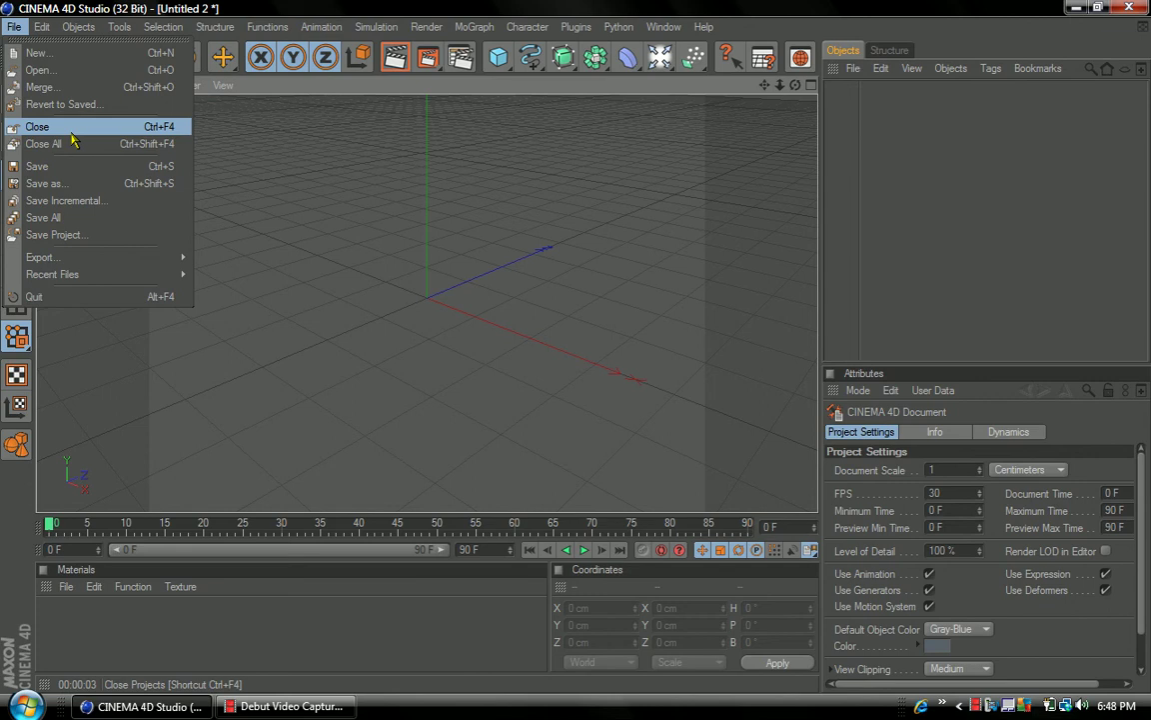
left_click(656, 219)
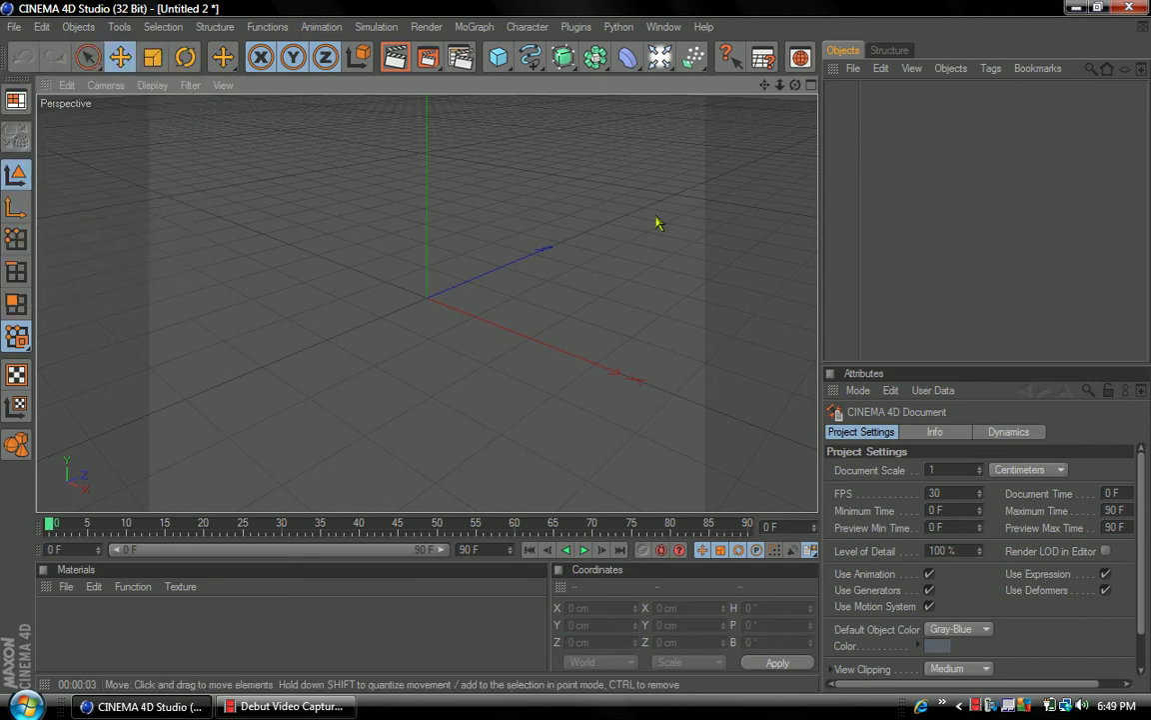
key("ctrl")
key("ctrl")
key("ctrl")
- Switch to the open project Untitled and back to Untitled 2
left_click(664, 27)
mouse_move(727, 423)
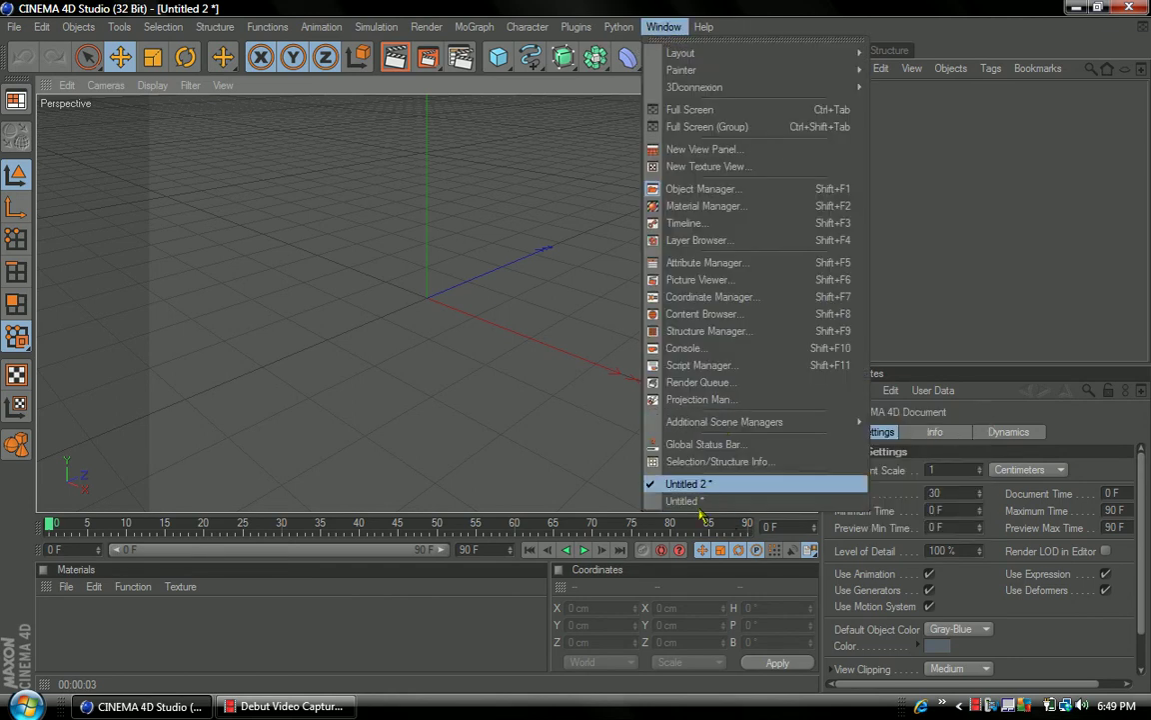
key("ctrl")
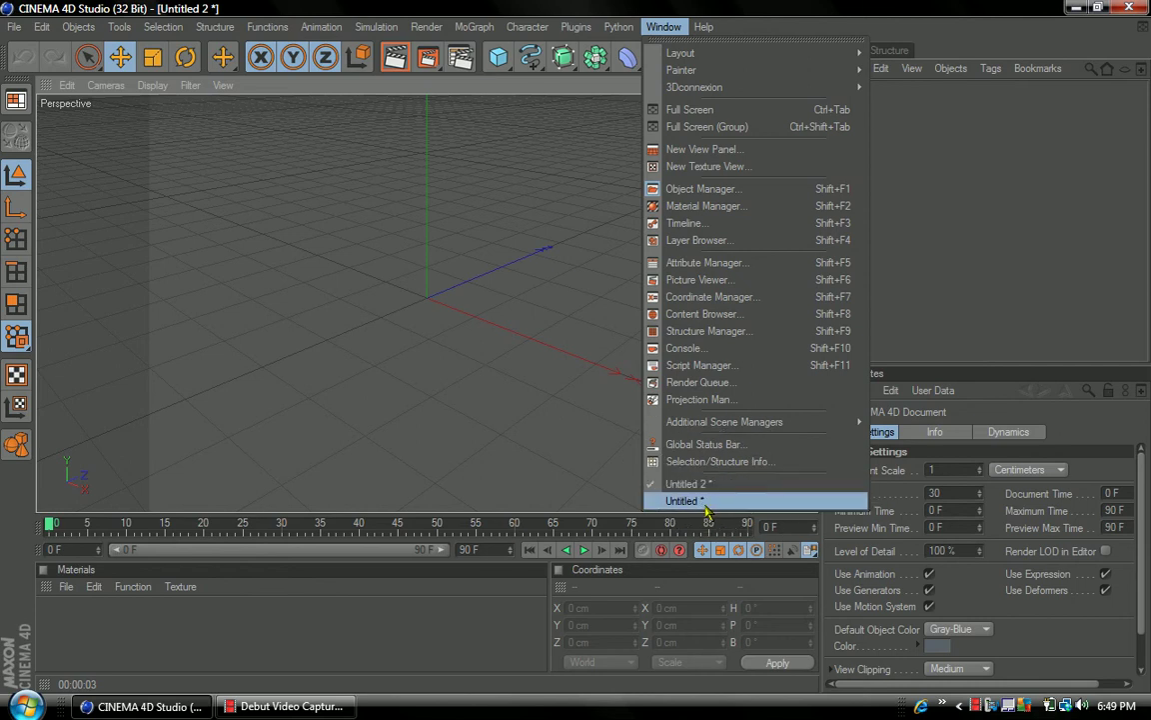
left_click(700, 501)
left_click(663, 27)
left_click(700, 485)
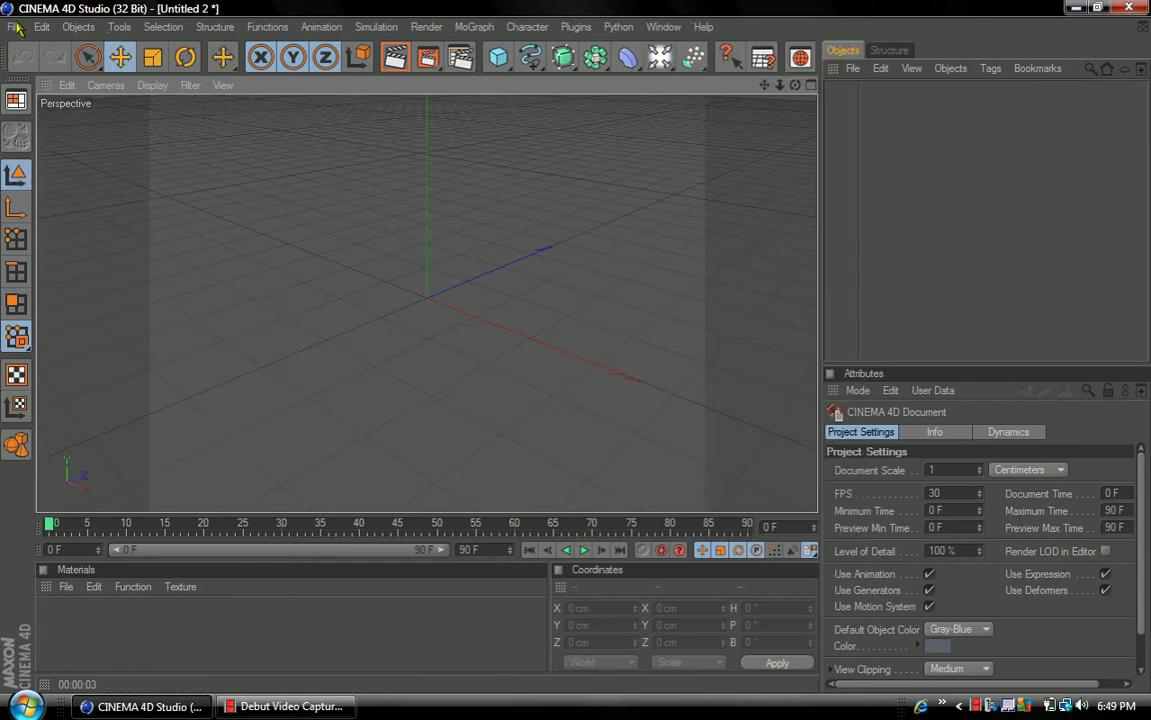
- Close the empty Untitled 2 project to return to the creature scene
left_click(14, 27)
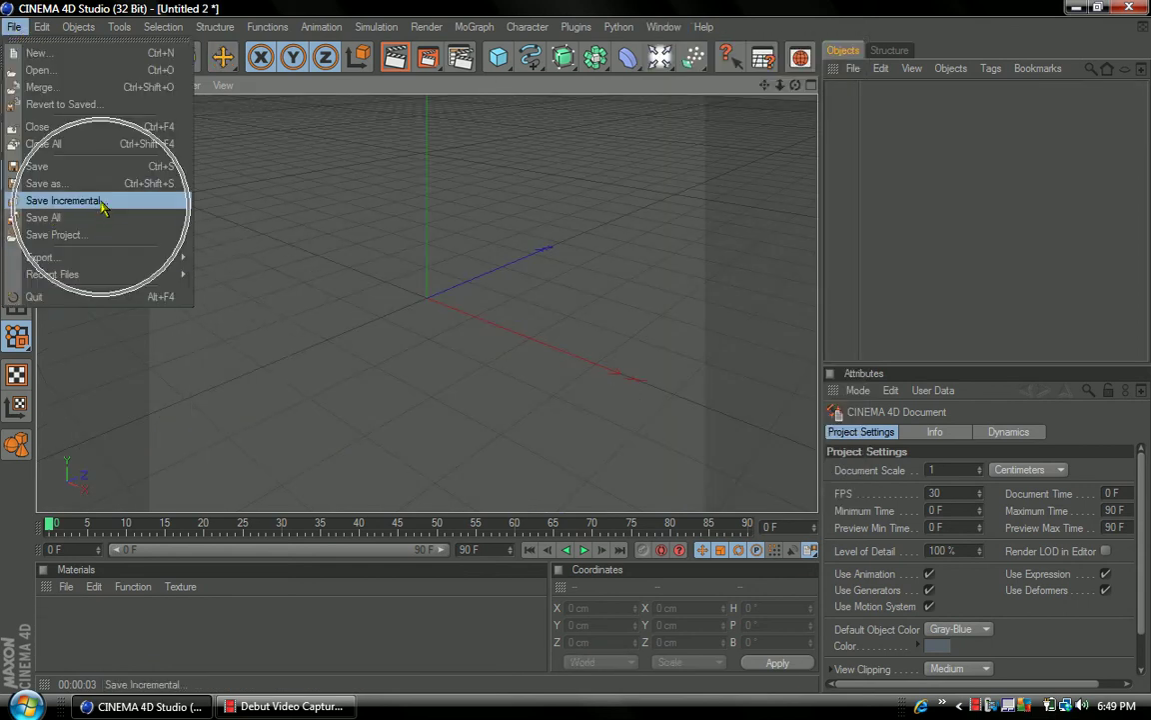
left_click(90, 126)
left_click(587, 422)
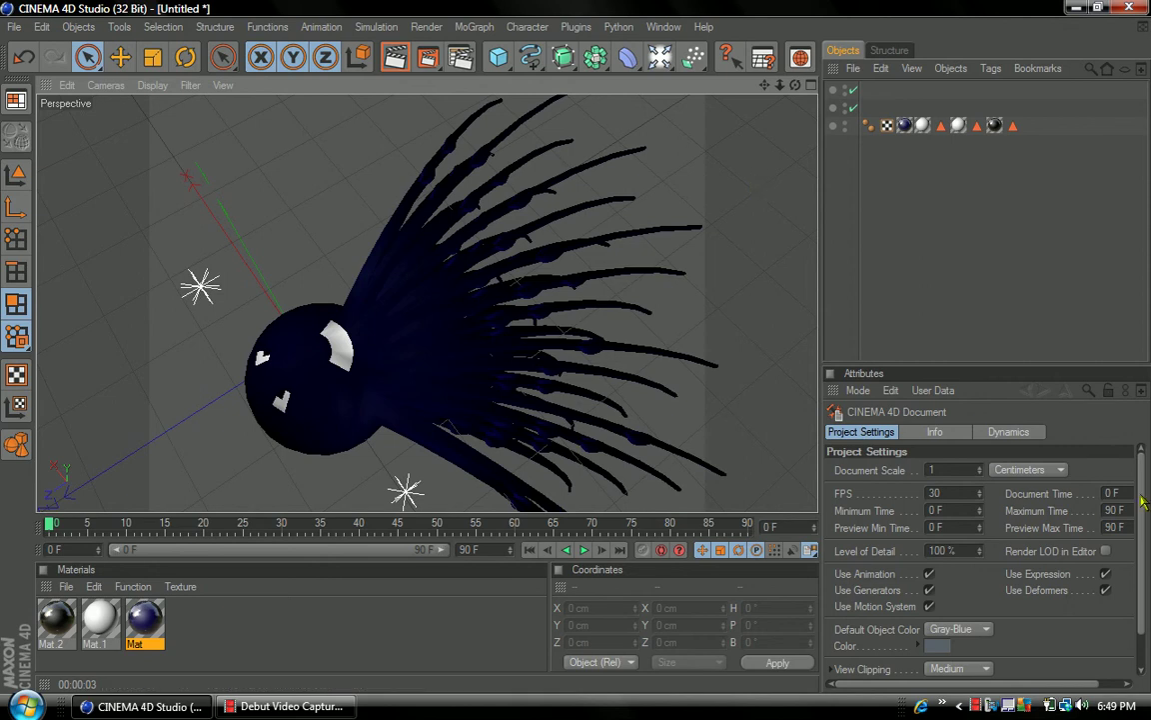
- Examine the file and editing commands and the available objects, including splines, deformers, modeling, scene and sound objects
left_click(12, 30)
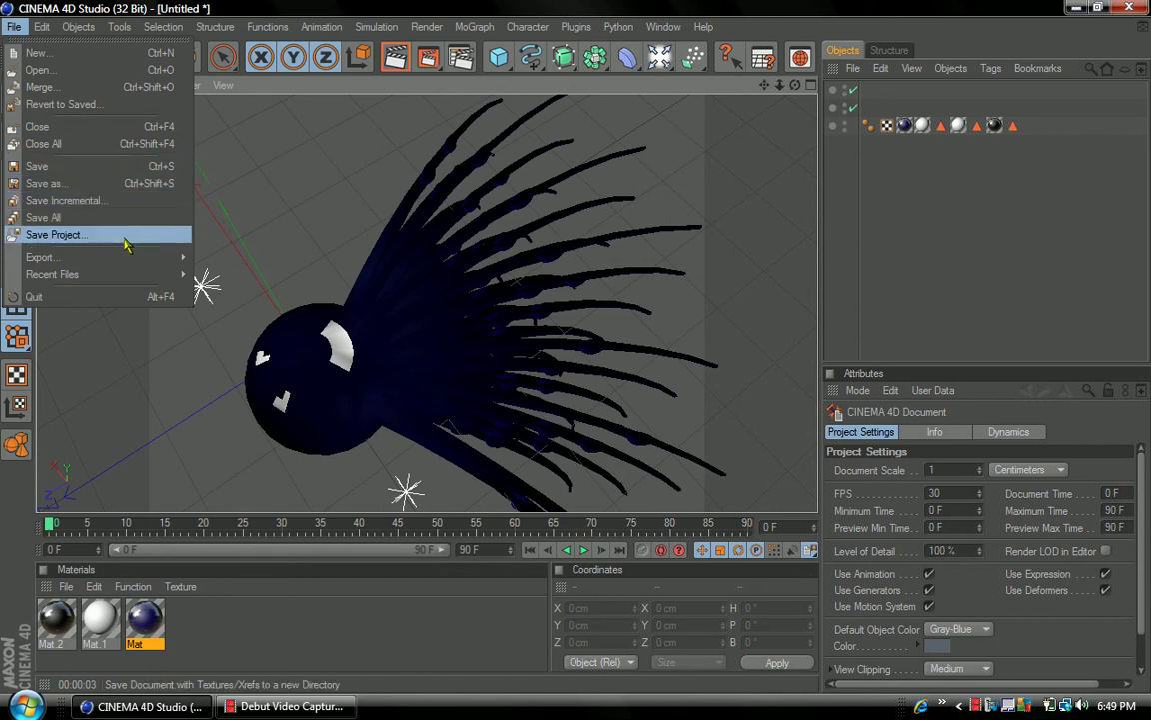
mouse_move(145, 260)
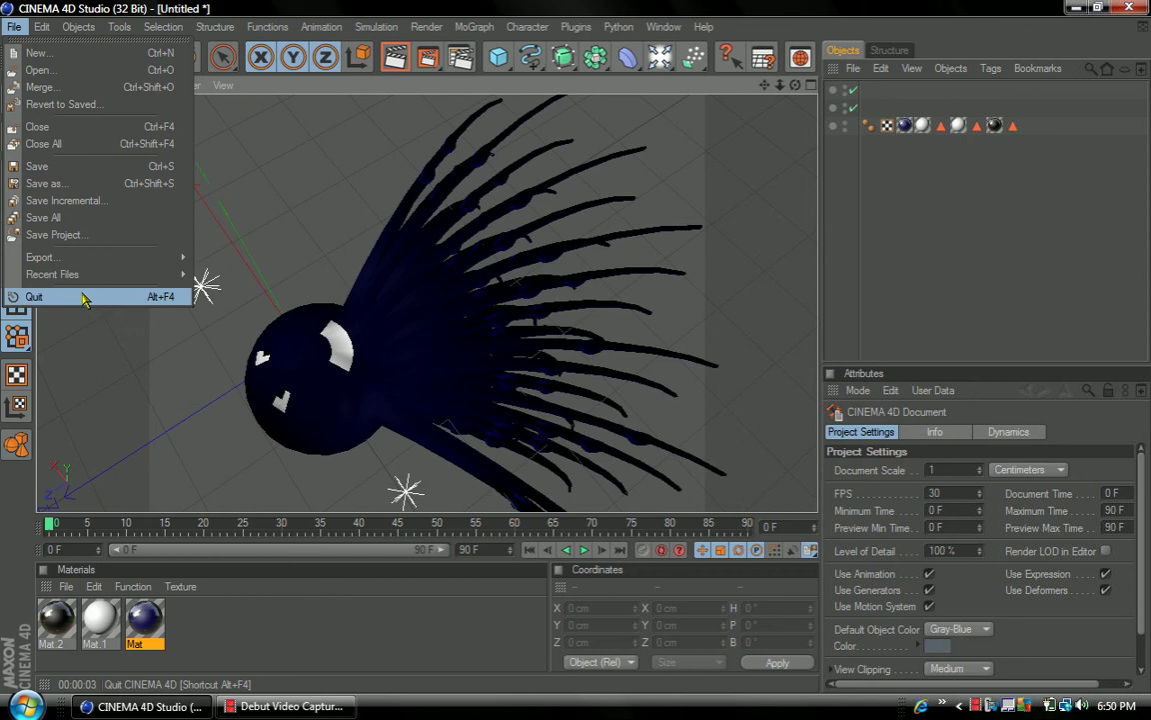
left_click(1032, 258)
left_click(41, 27)
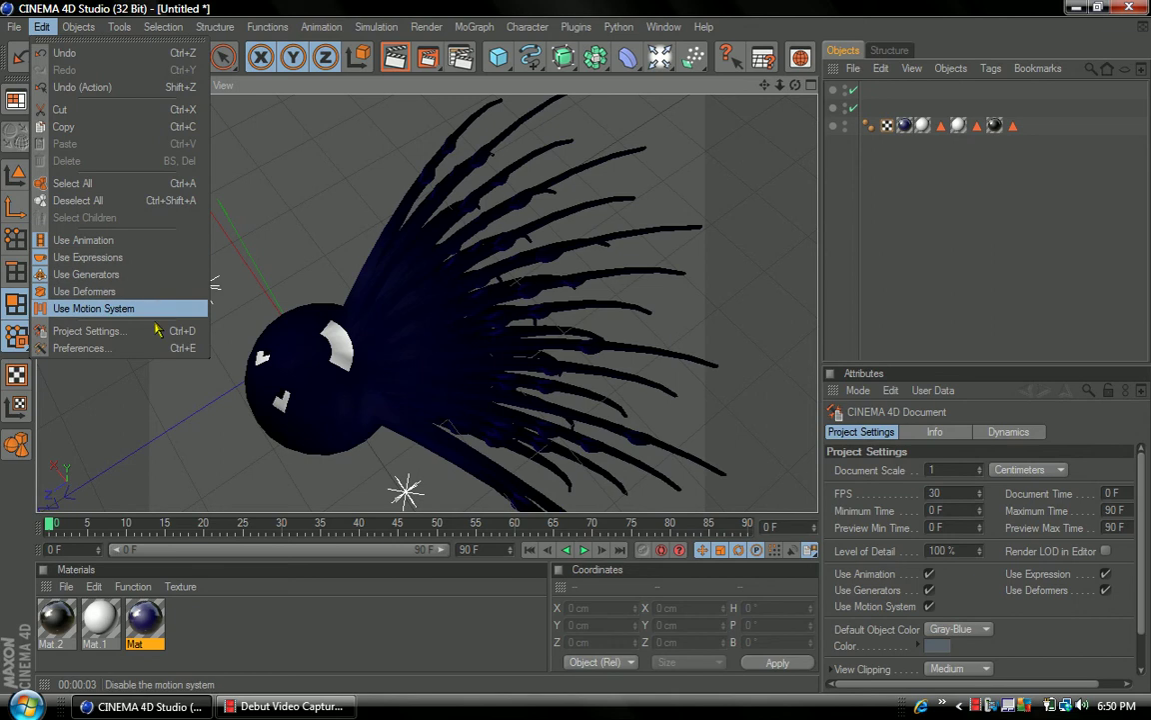
mouse_move(88, 32)
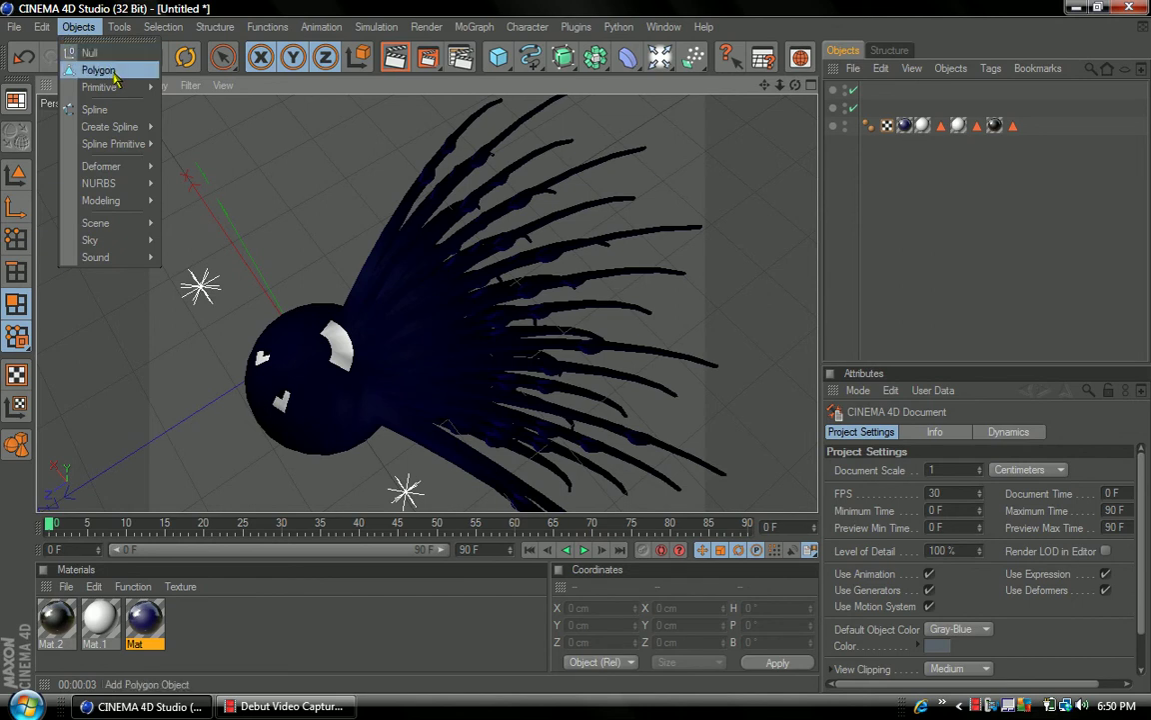
mouse_move(110, 88)
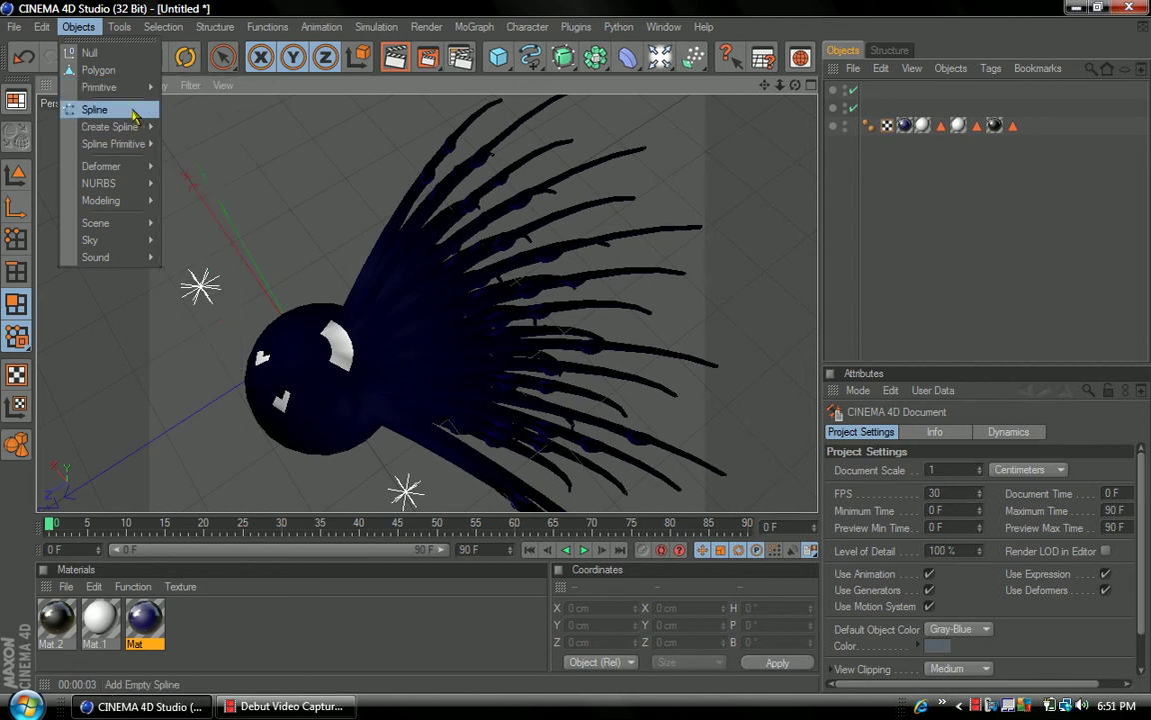
mouse_move(139, 90)
mouse_move(120, 127)
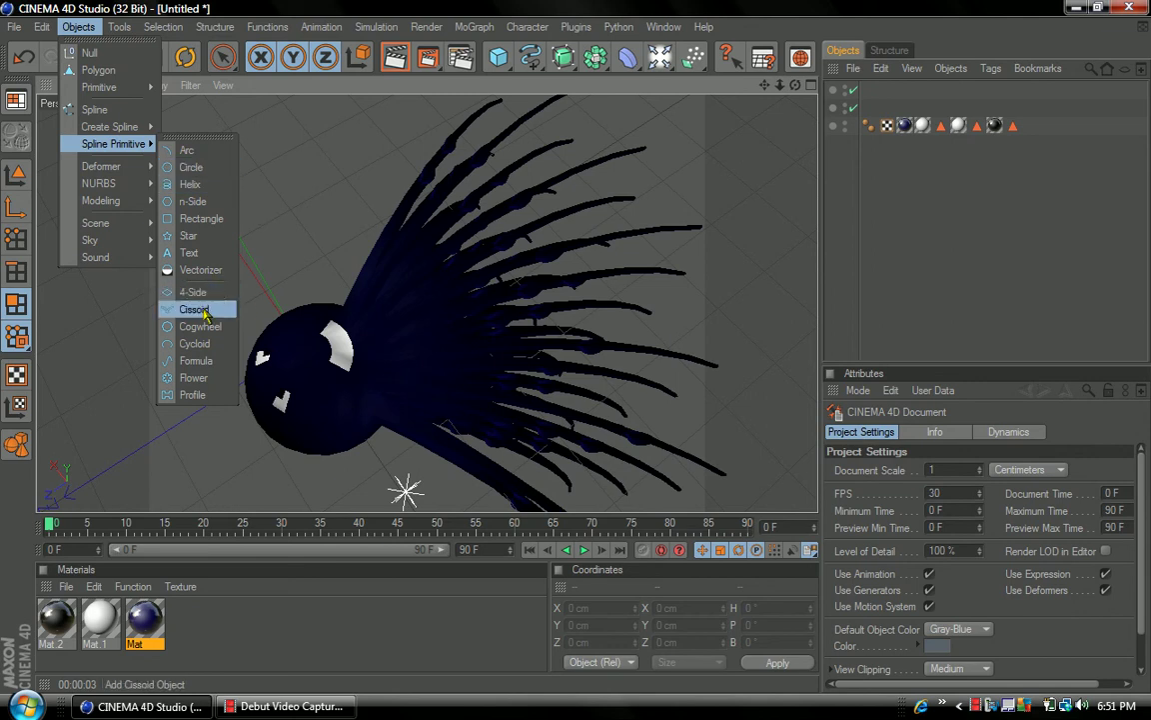
mouse_move(129, 172)
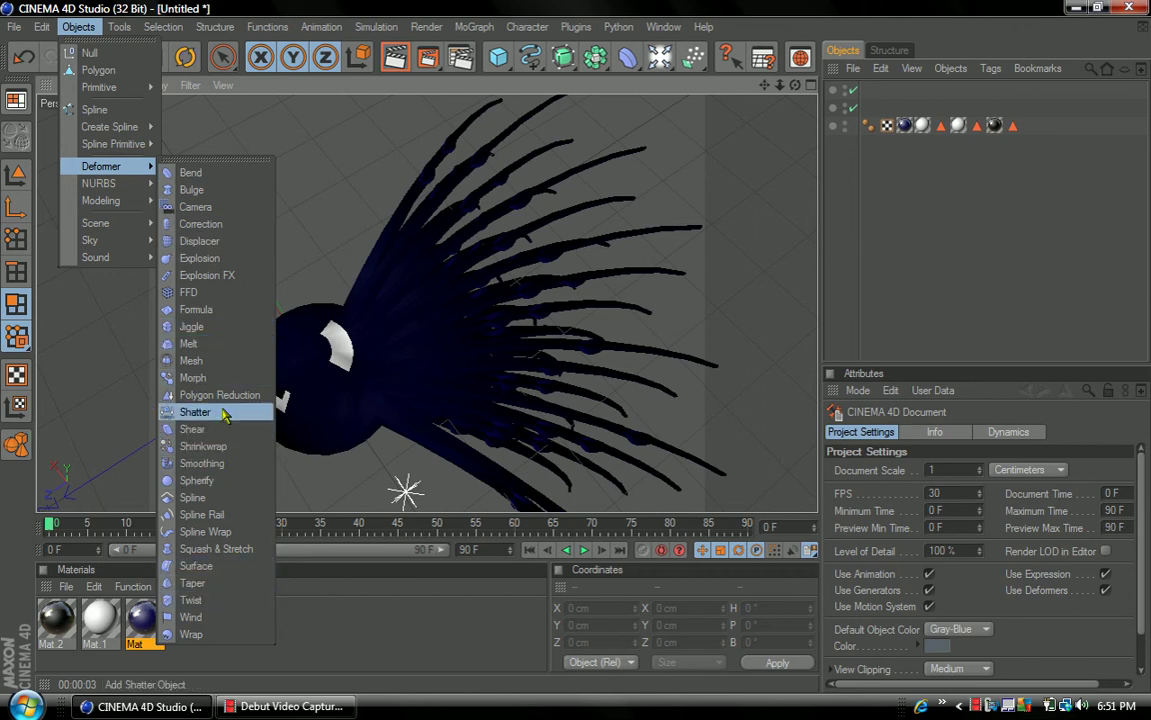
mouse_move(128, 205)
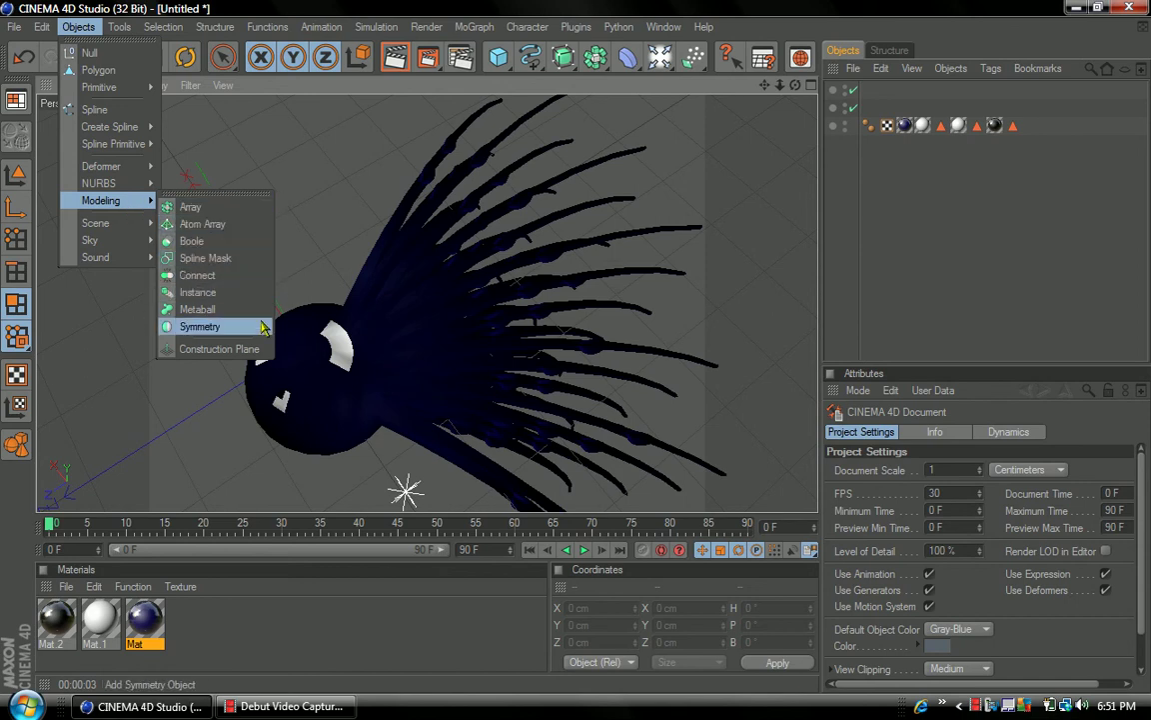
mouse_move(128, 232)
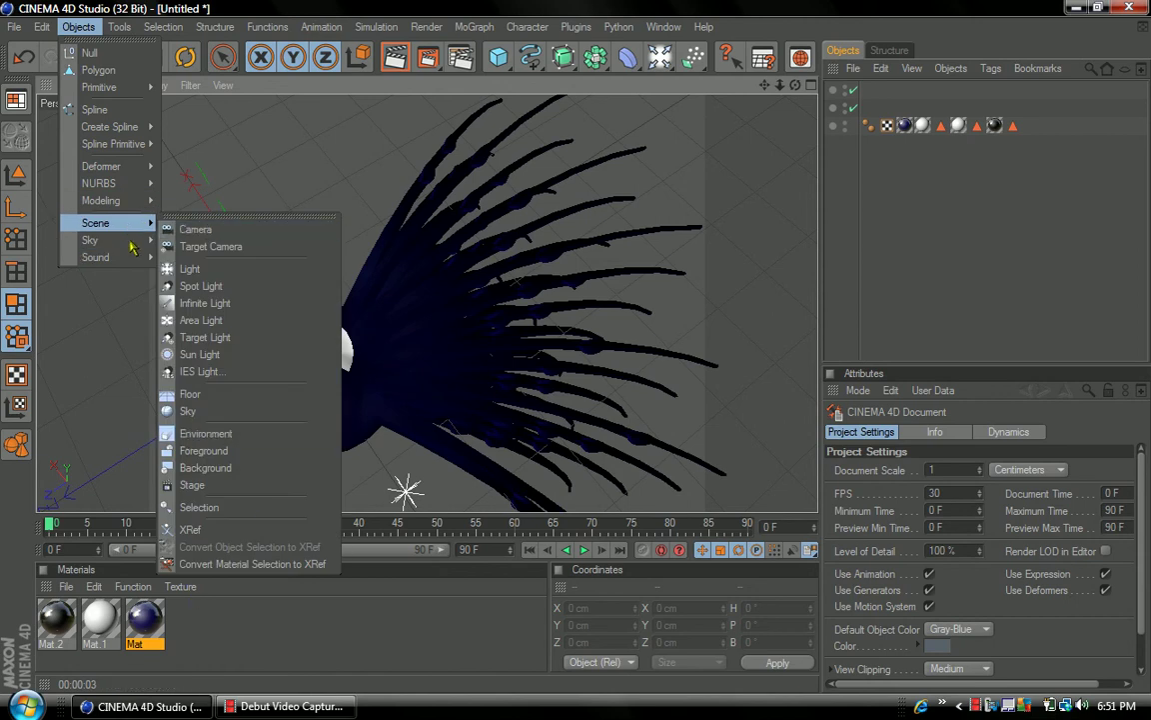
mouse_move(96, 256)
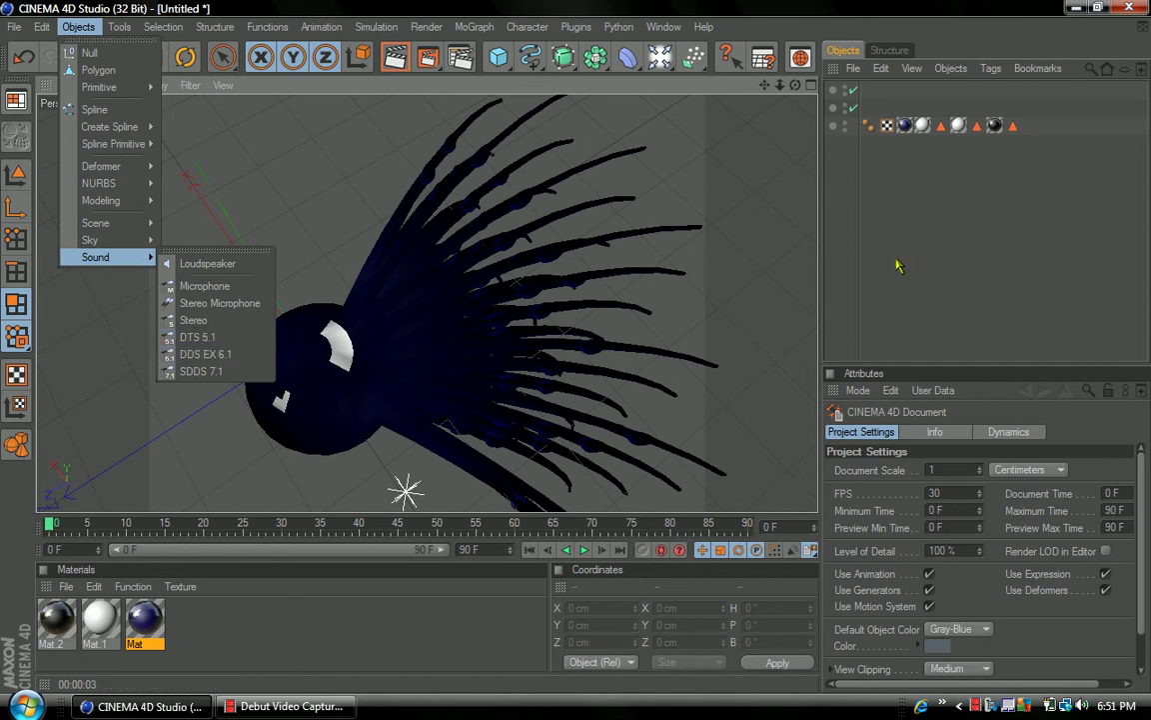
left_click(943, 257)
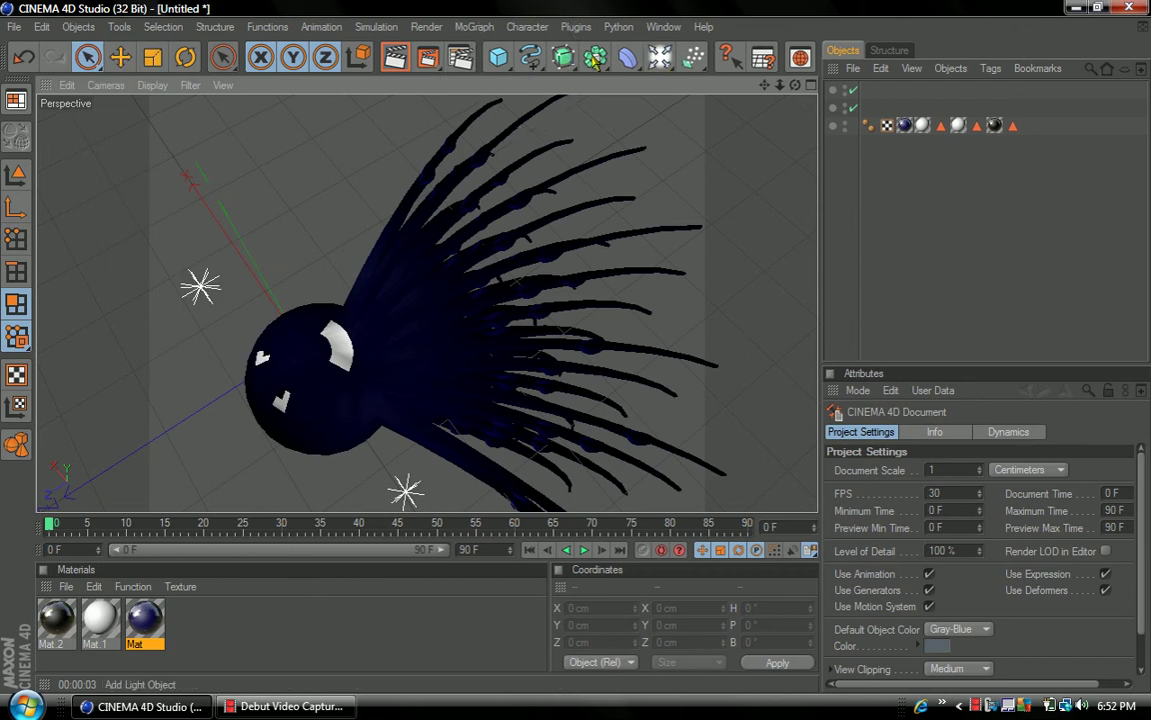
- Review the available primitive objects and add a default cube to the scene
left_click(546, 64)
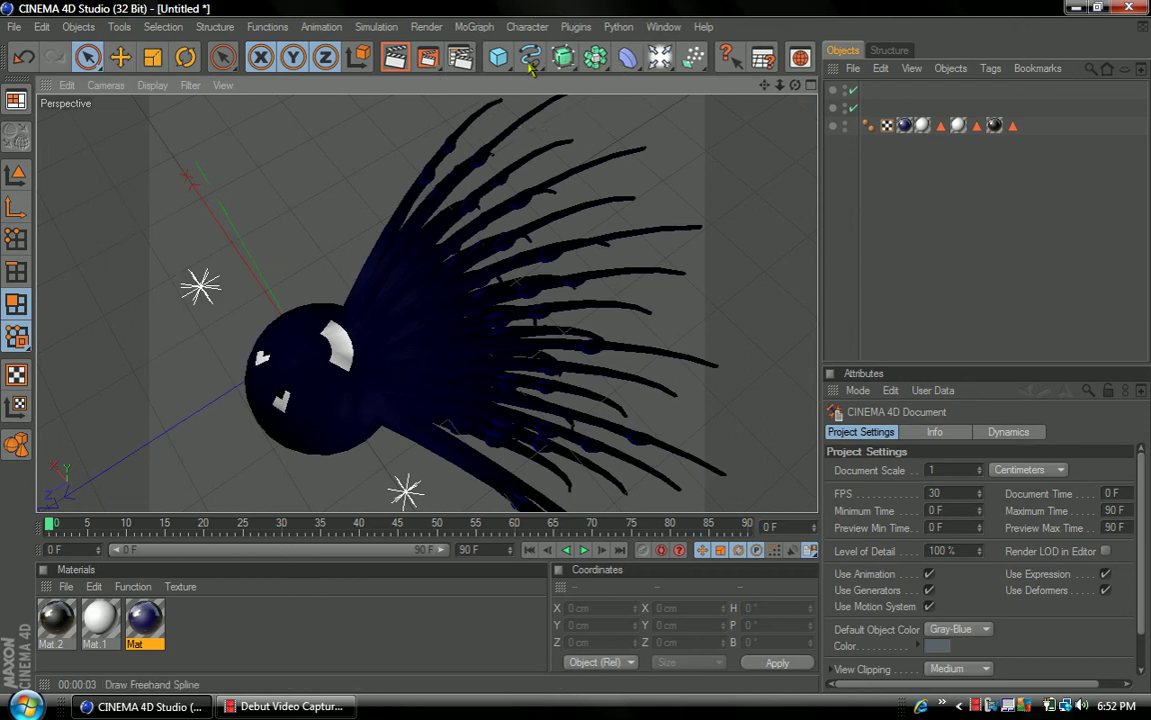
left_click(498, 57)
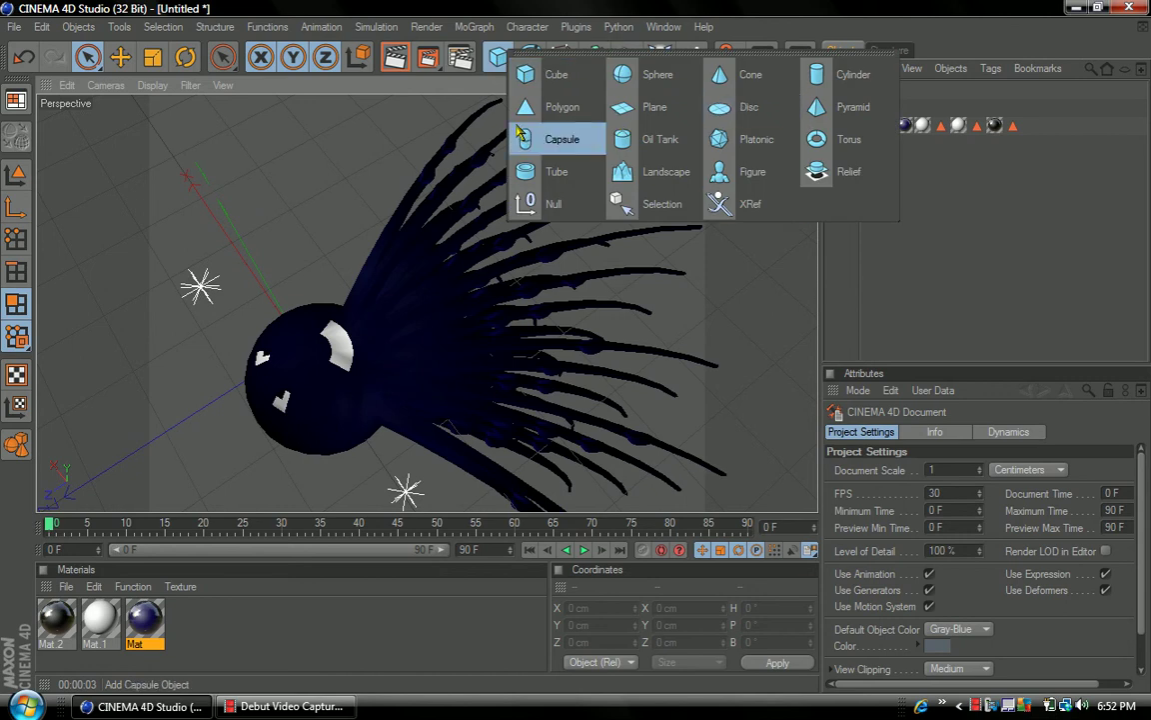
left_click(940, 306)
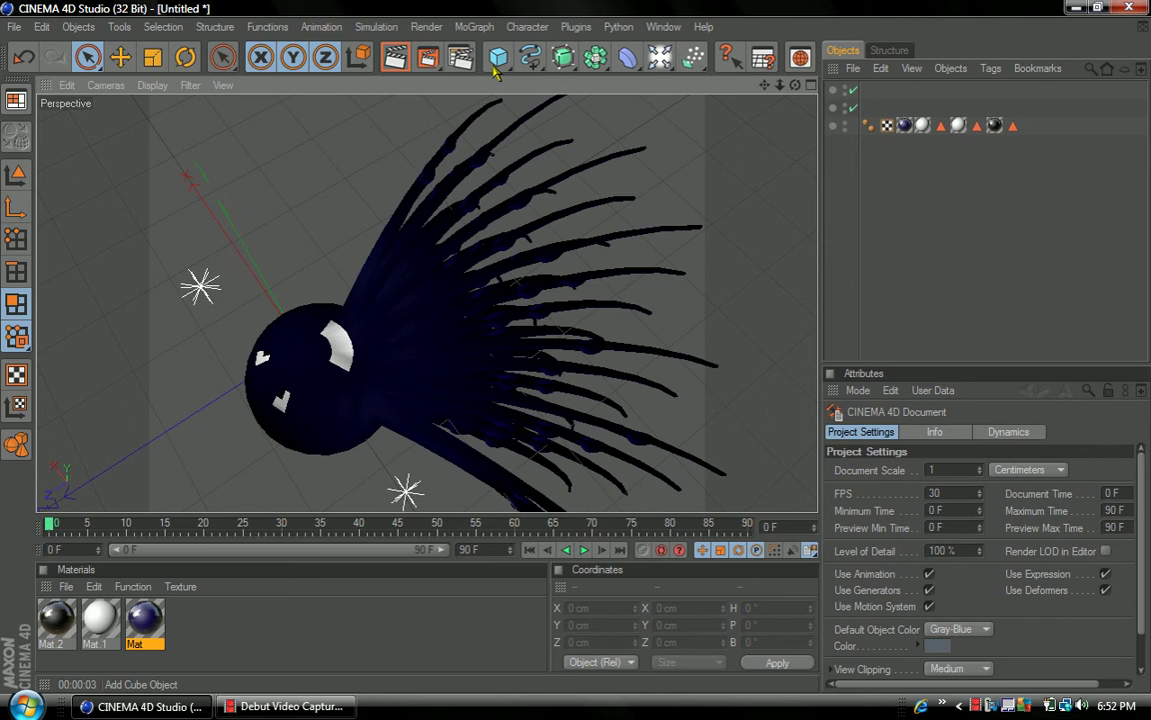
left_click(500, 62)
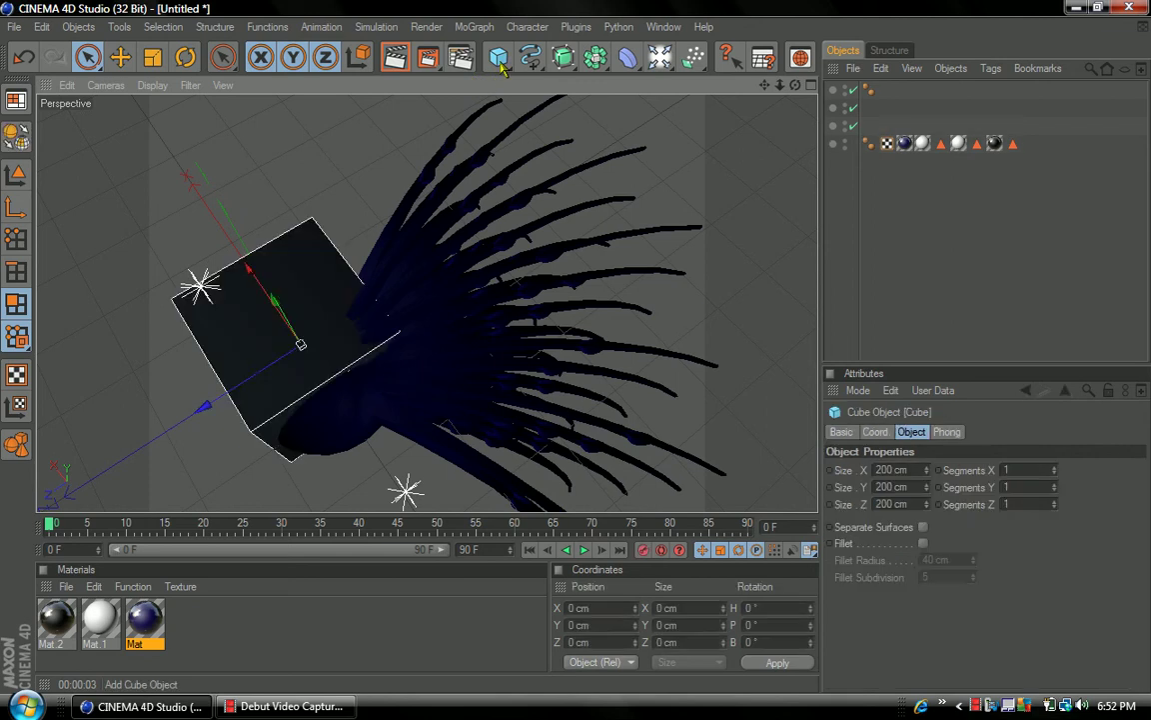
- Disable and re-enable the cube twice to show its effect in the viewport
left_click(838, 99)
left_click(852, 89)
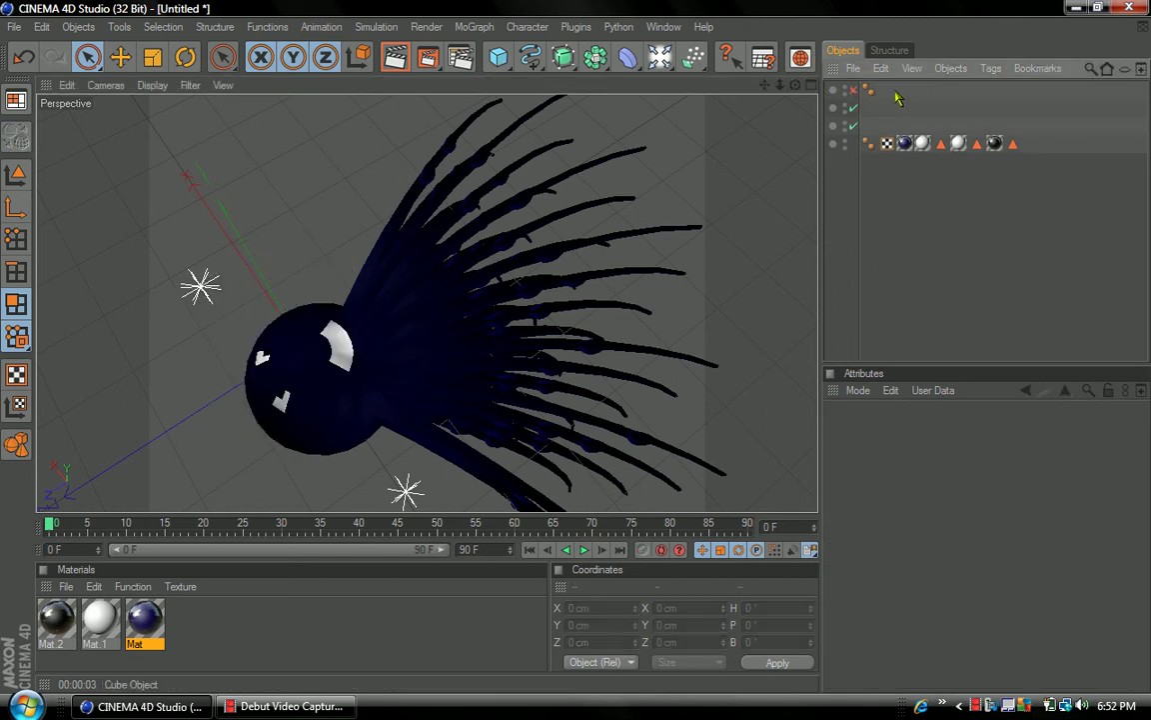
left_click(853, 90)
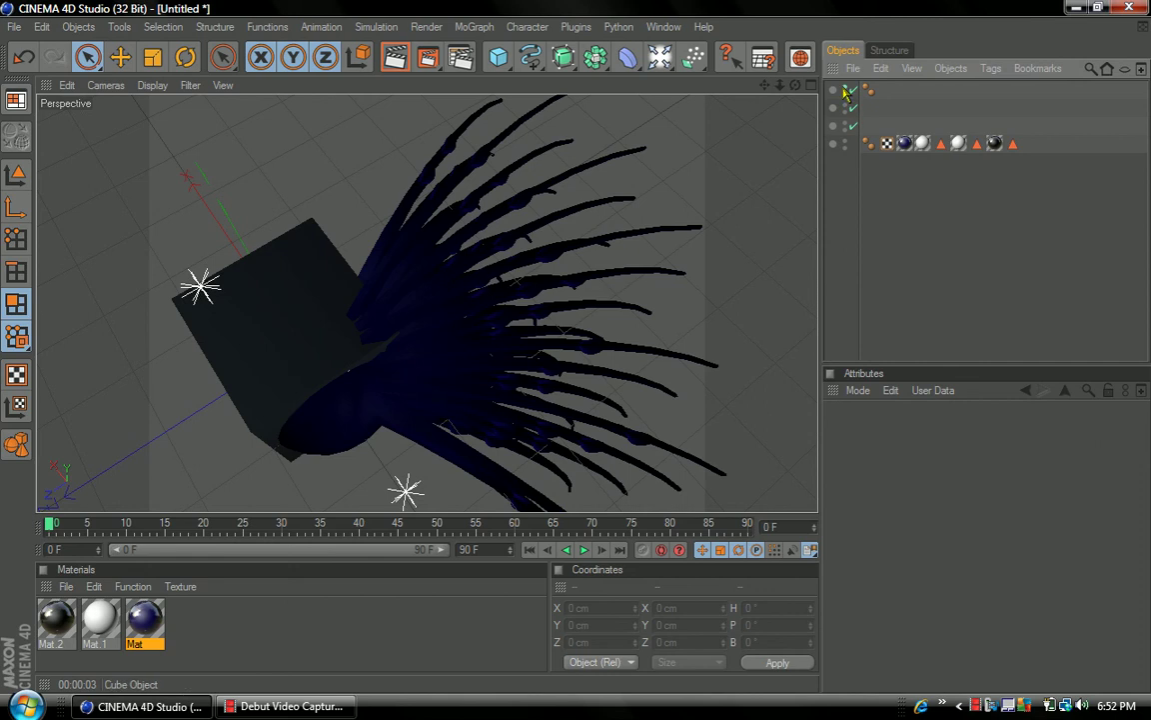
left_click(852, 90)
left_click(853, 90)
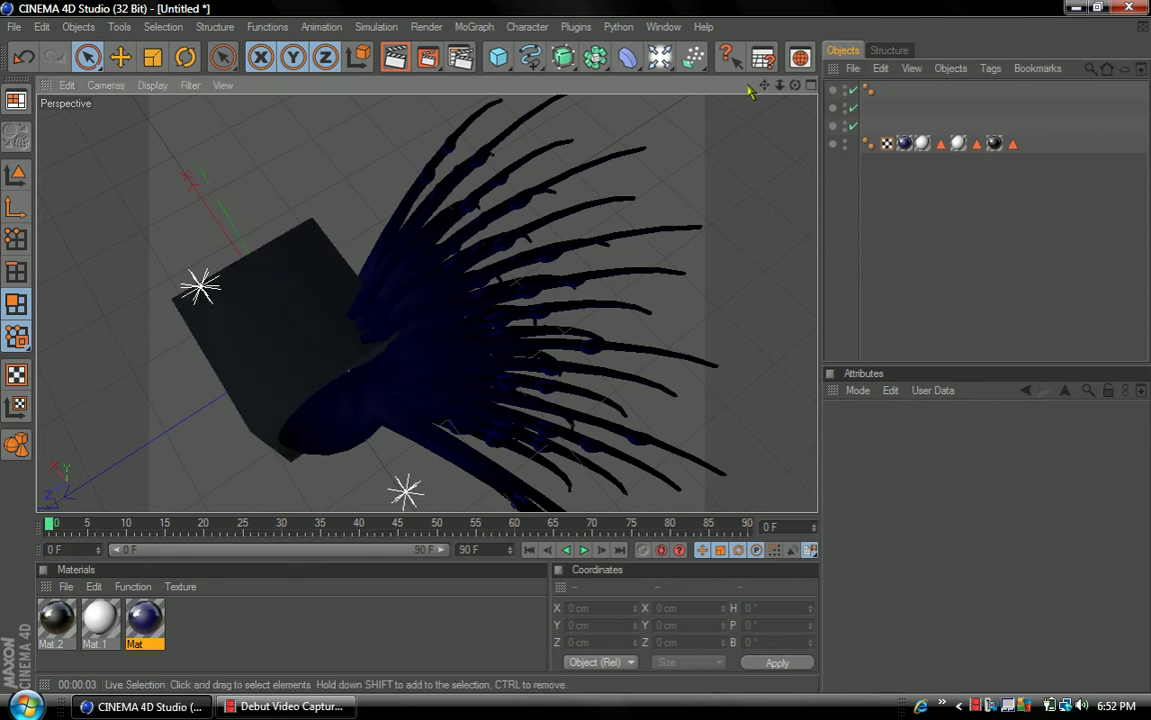
- Force the cube's editor visibility on and dismiss its layer options
left_click_drag(796, 85, 796, 18)
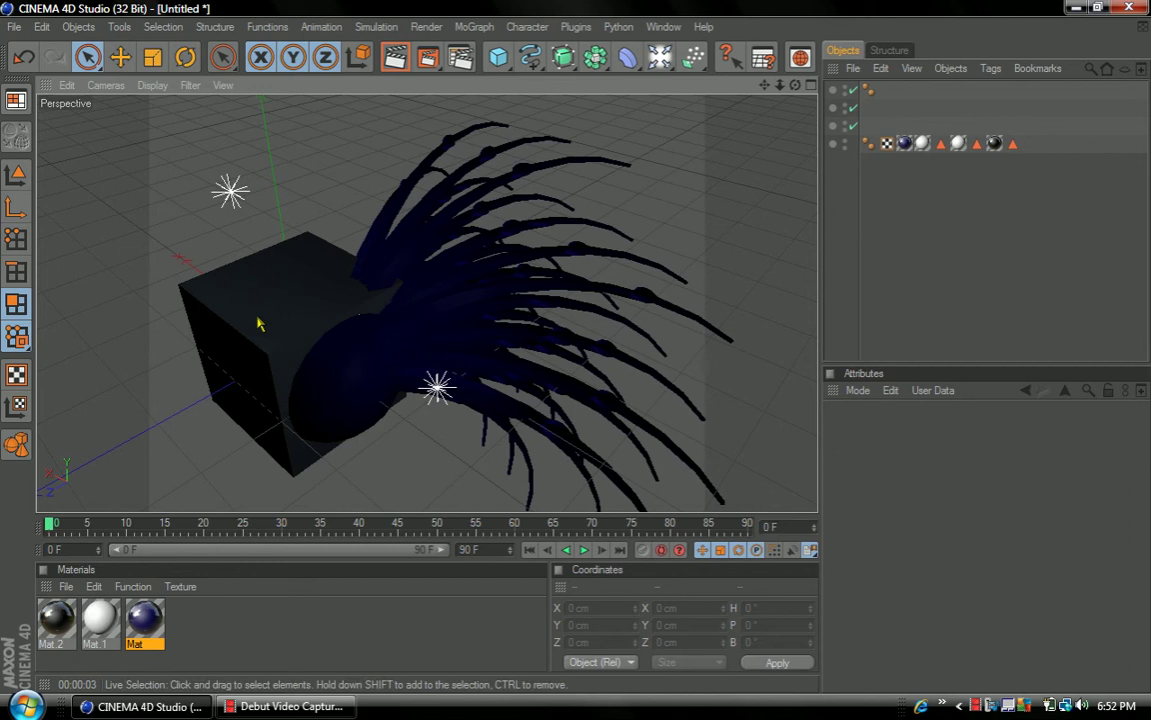
left_click(869, 91)
left_click(892, 95)
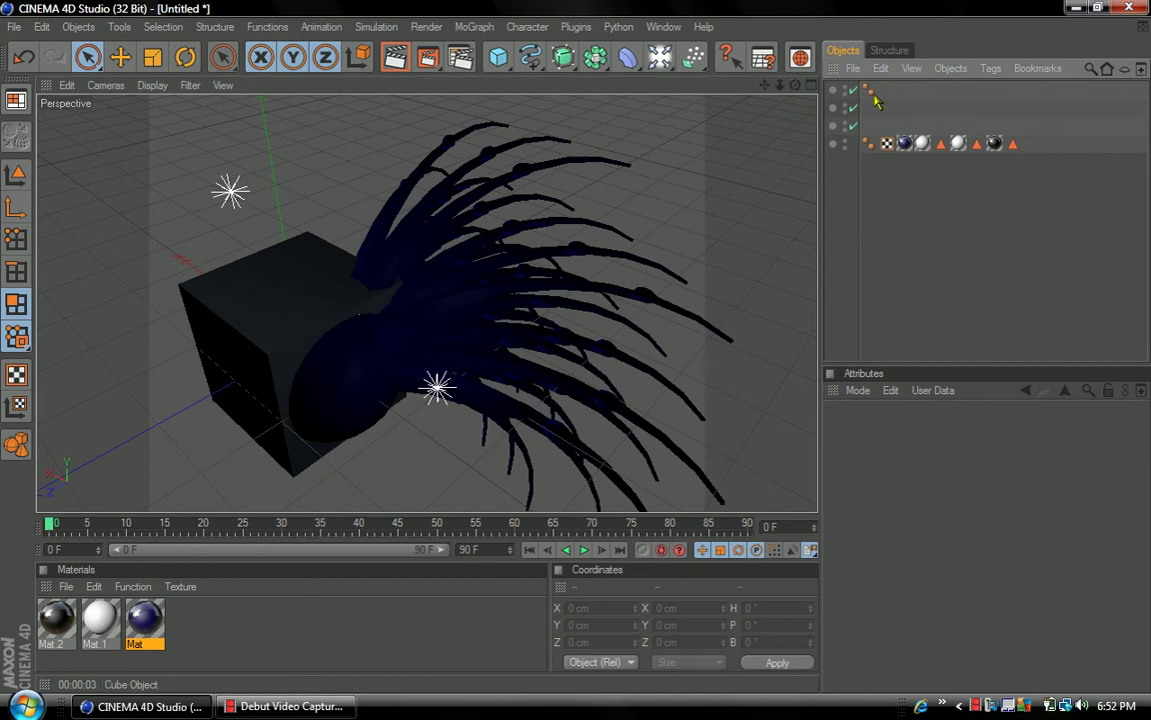
left_click(847, 97)
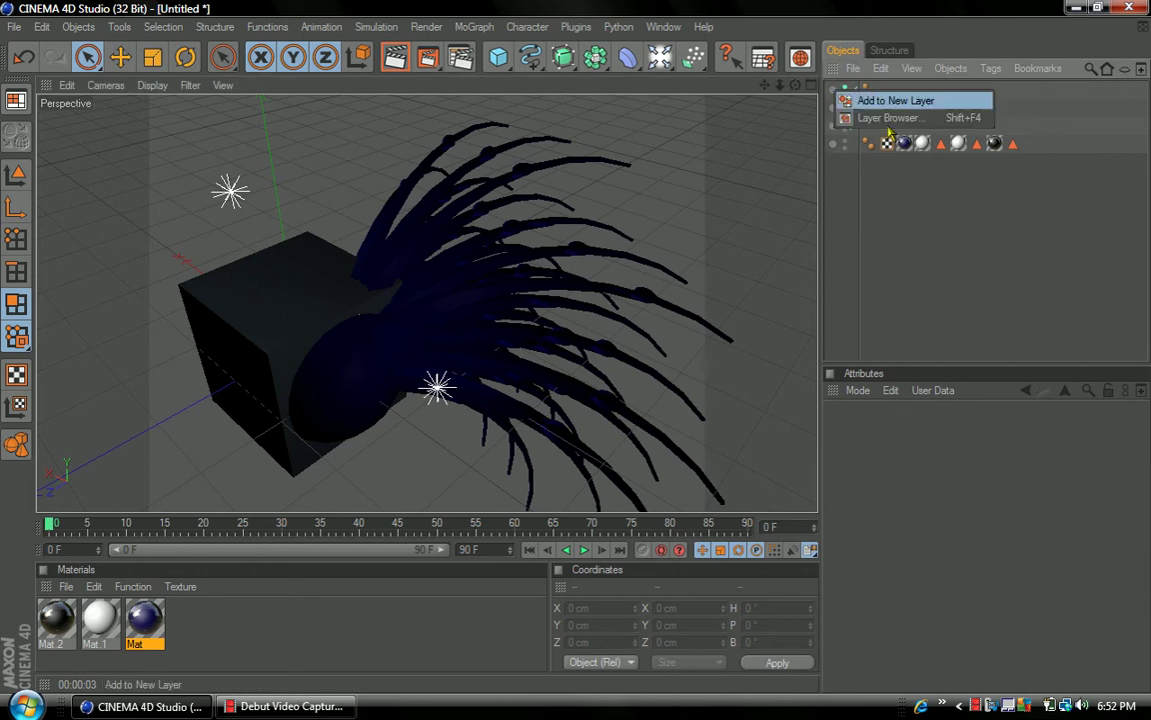
left_click(900, 95)
left_click(900, 95)
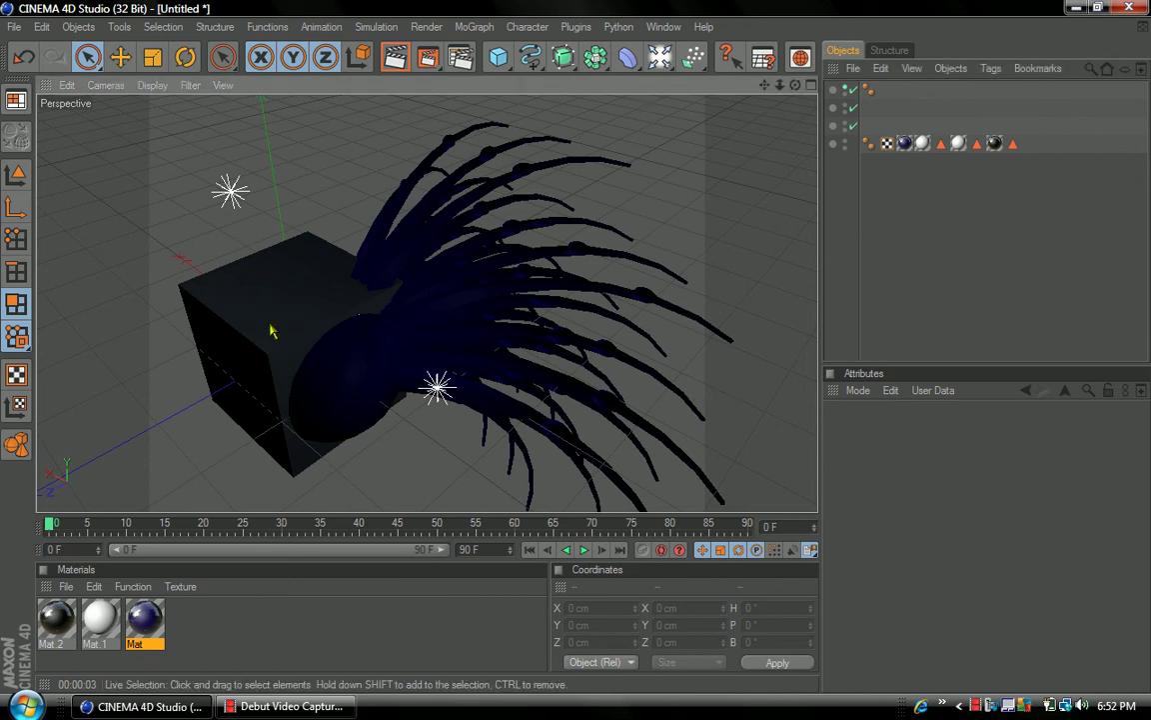
- Review the recently used tools and shift the cube slightly away from the tentacled model with the Move tool
left_click_drag(553, 309, 632, 322, "alt")
scroll(553, 309, "down", 5)
left_click(222, 58)
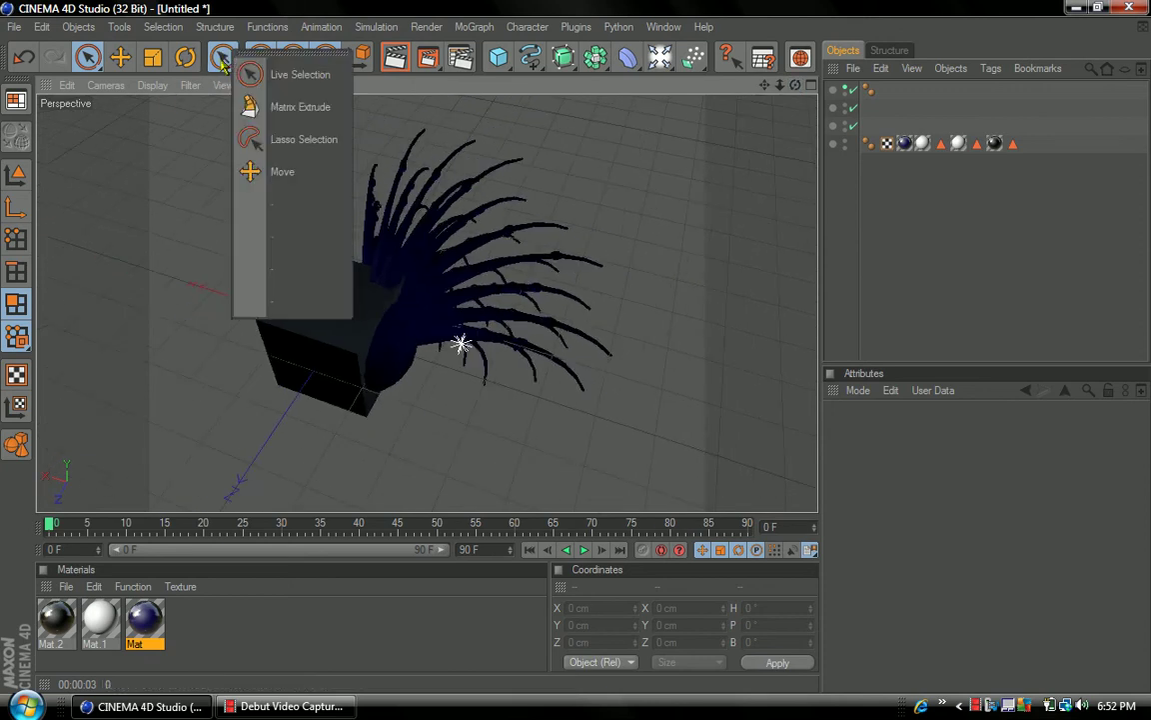
left_click(126, 58)
left_click(126, 58)
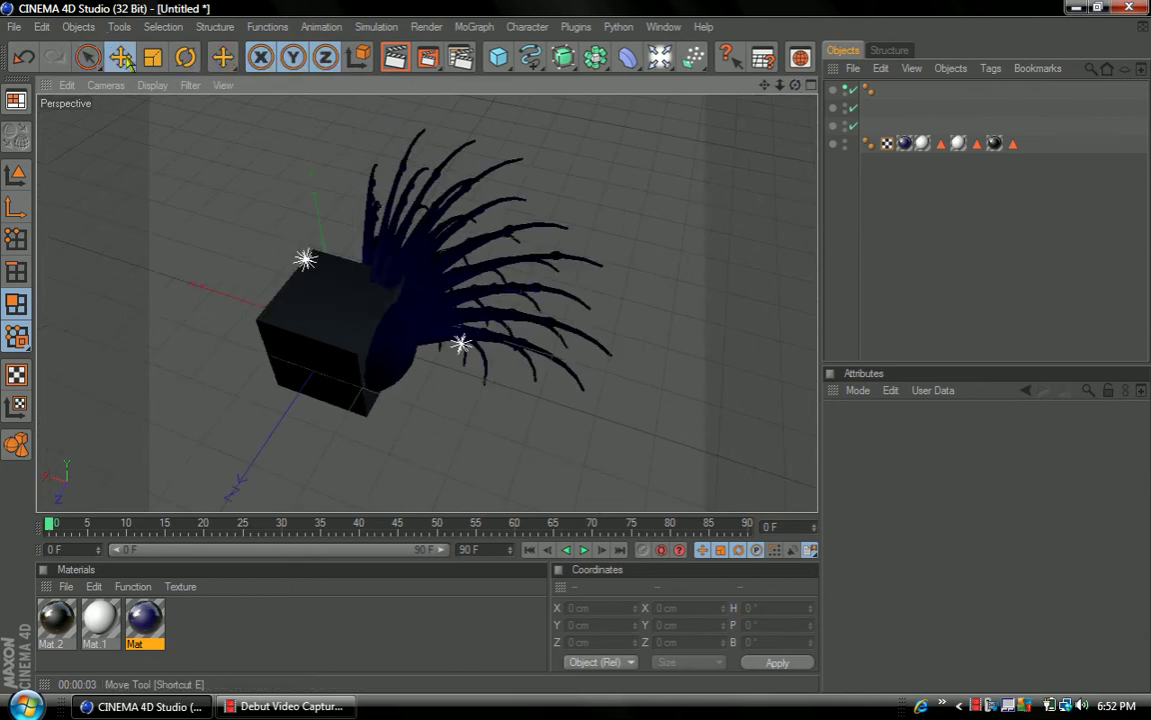
left_click(320, 360)
left_click_drag(321, 360, 275, 345)
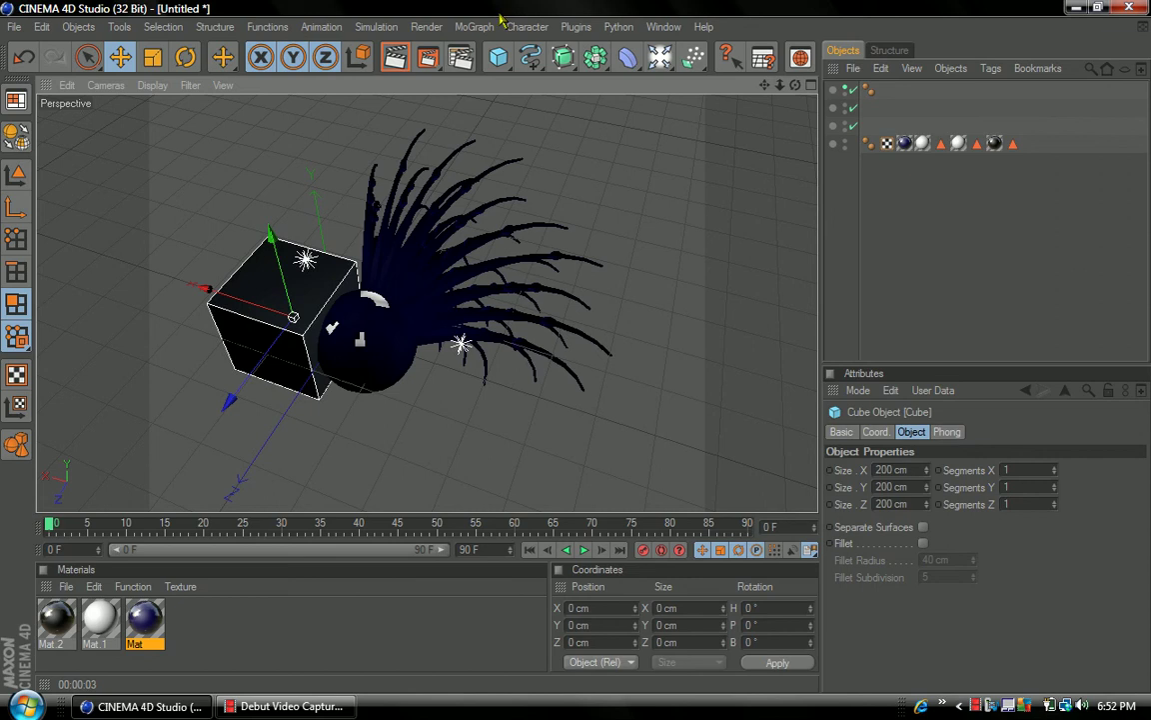
- Reset the cube's editor visibility to default and move the cube well clear of the tentacled model
left_click(851, 92)
left_click(850, 91)
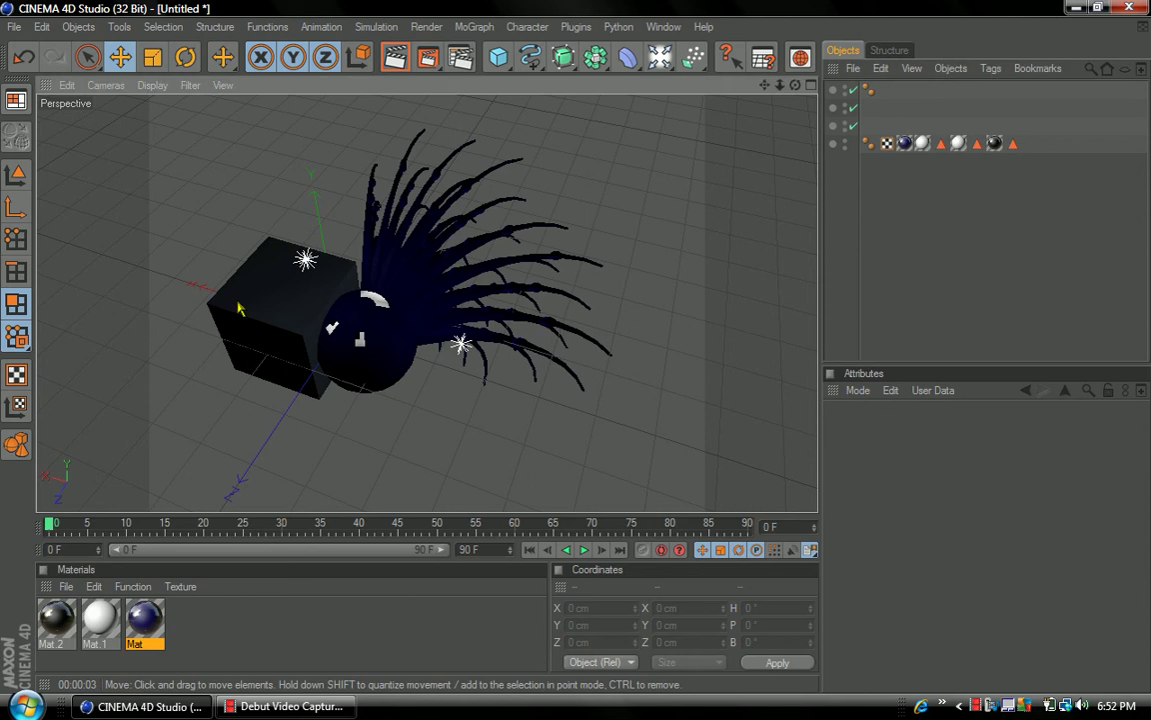
left_click(262, 334)
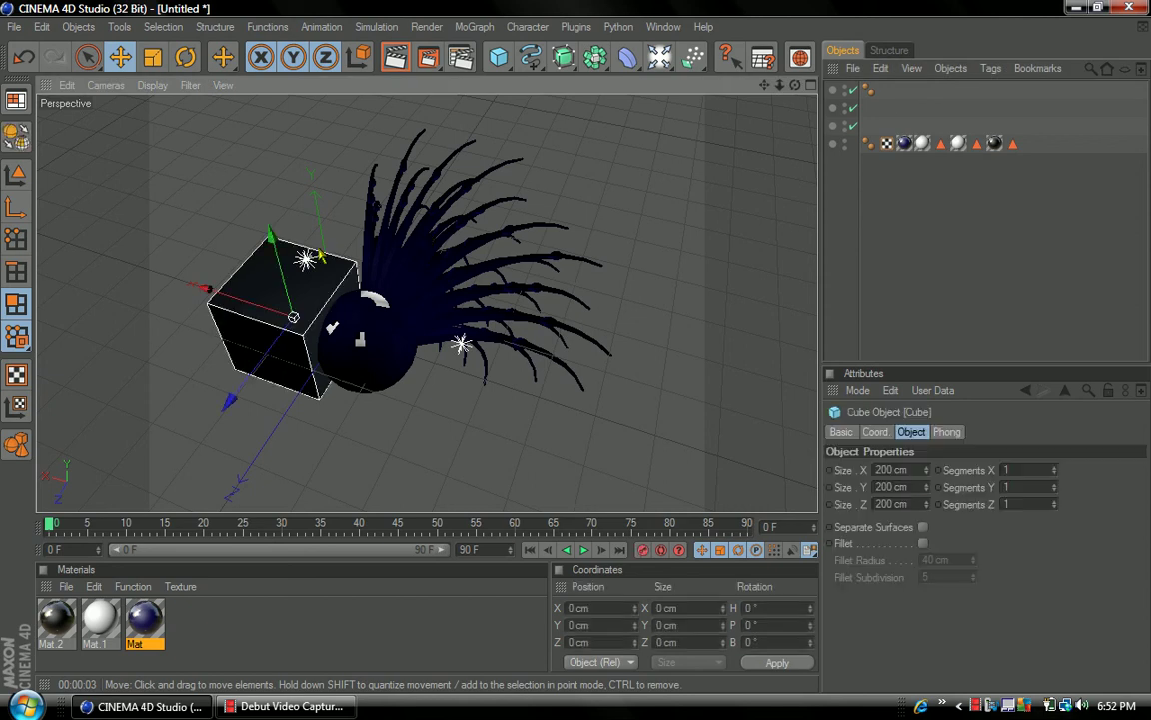
left_click_drag(318, 262, 199, 225)
- Look through the quick-access primitives, splines, NURBS, modeling and deformer objects
left_click(502, 62)
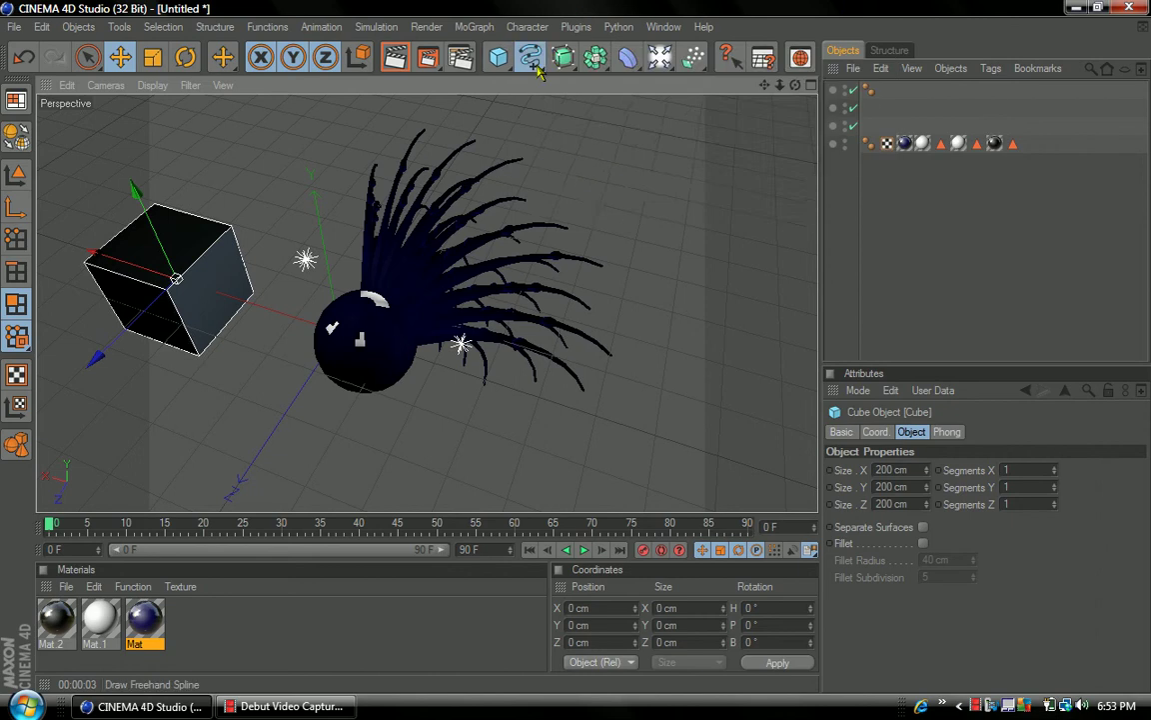
left_click(531, 57)
left_click(563, 58)
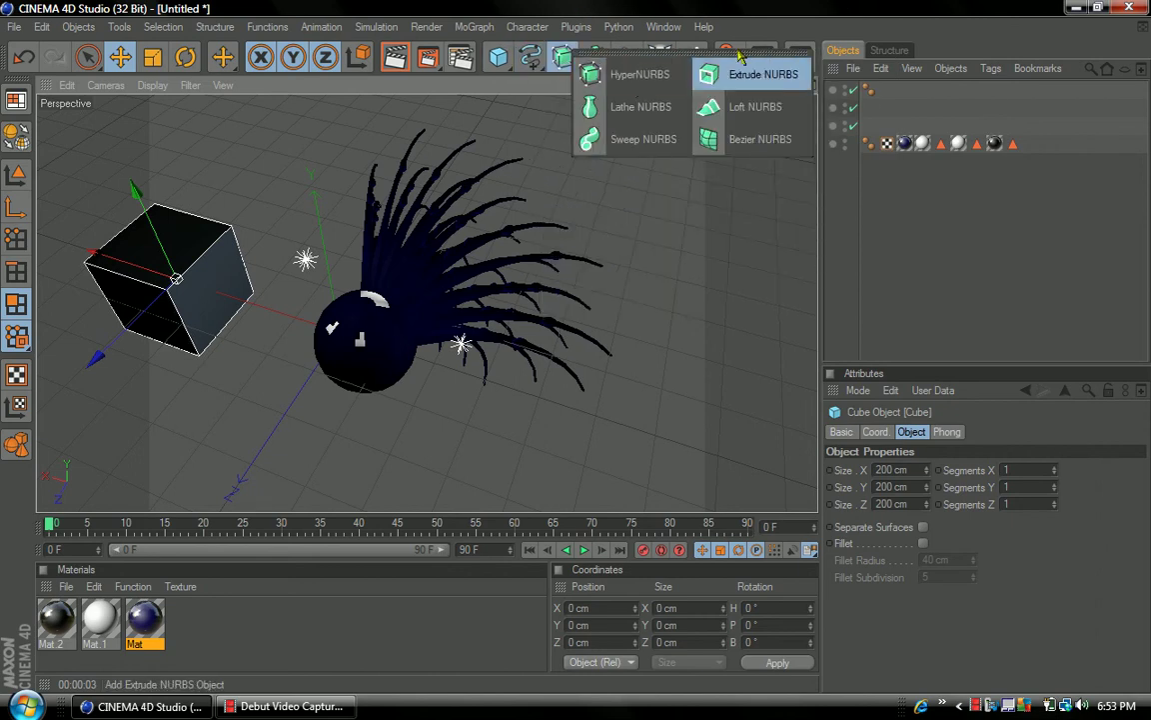
left_click(595, 58)
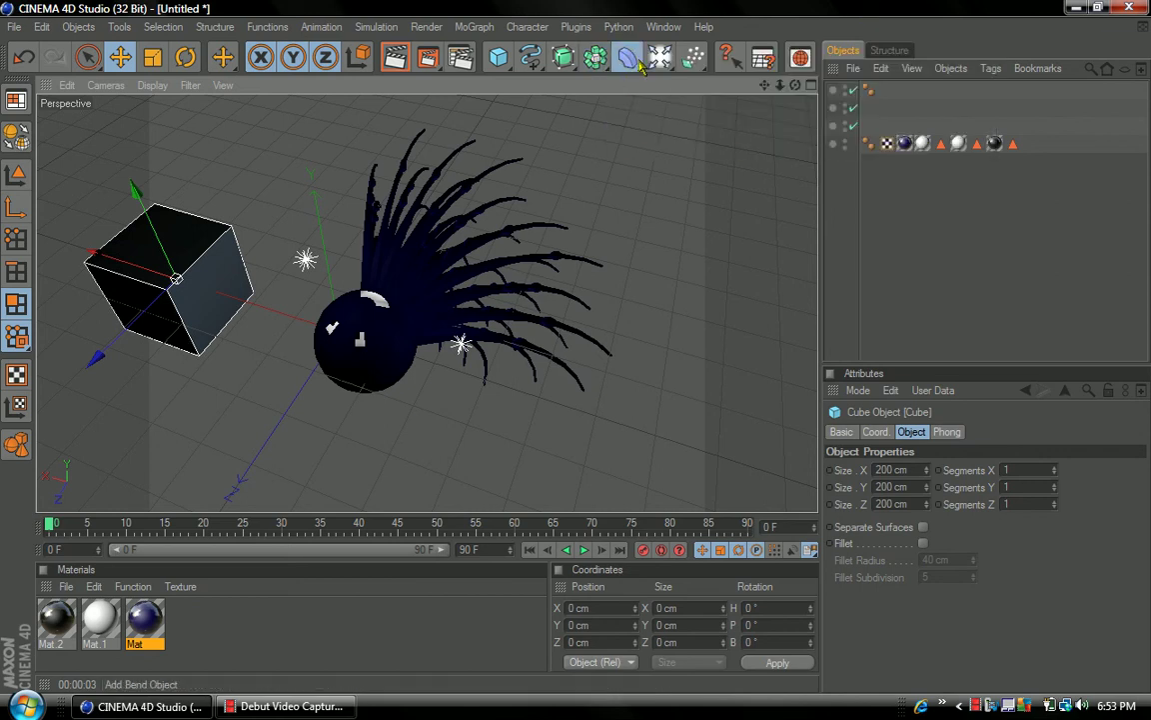
left_click(630, 58)
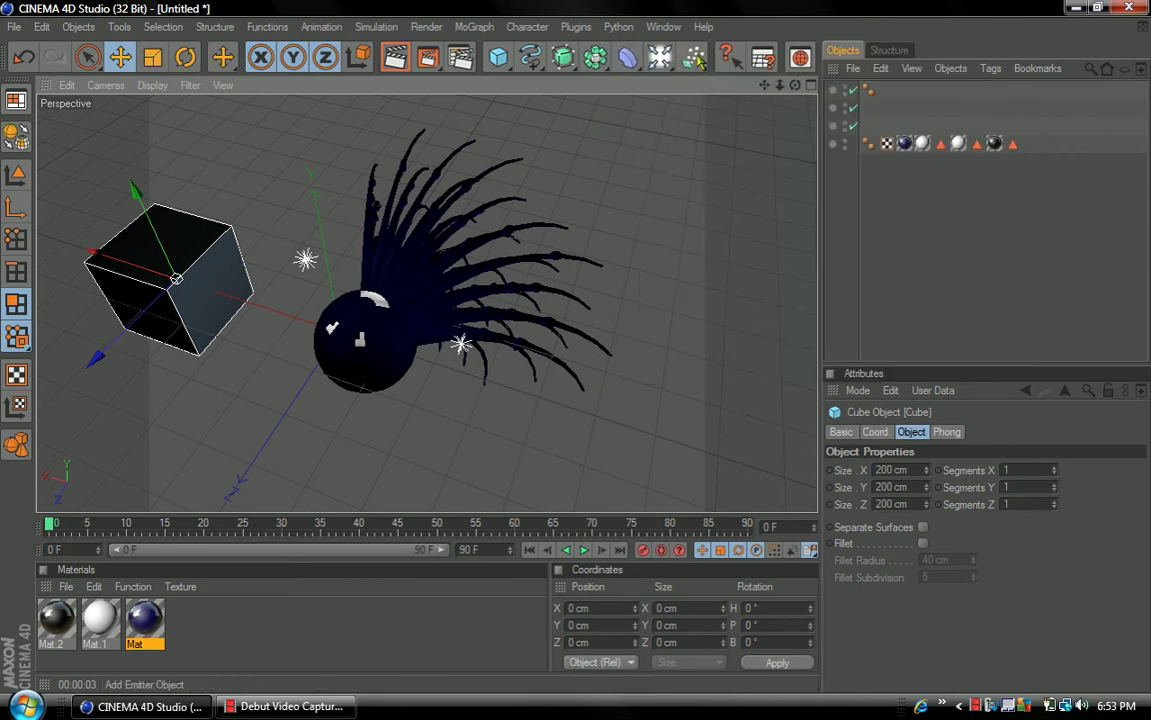
- Add a particle emitter to the scene, deselect it, and review the other particle objects
left_click(694, 57)
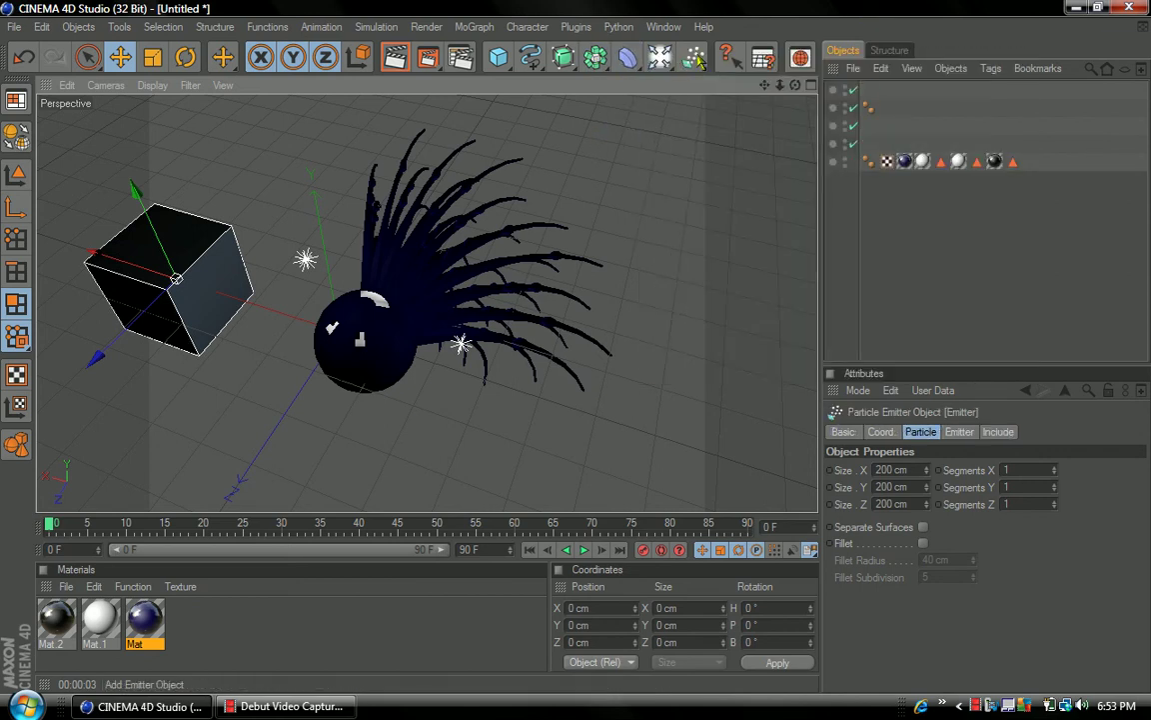
left_click(876, 98)
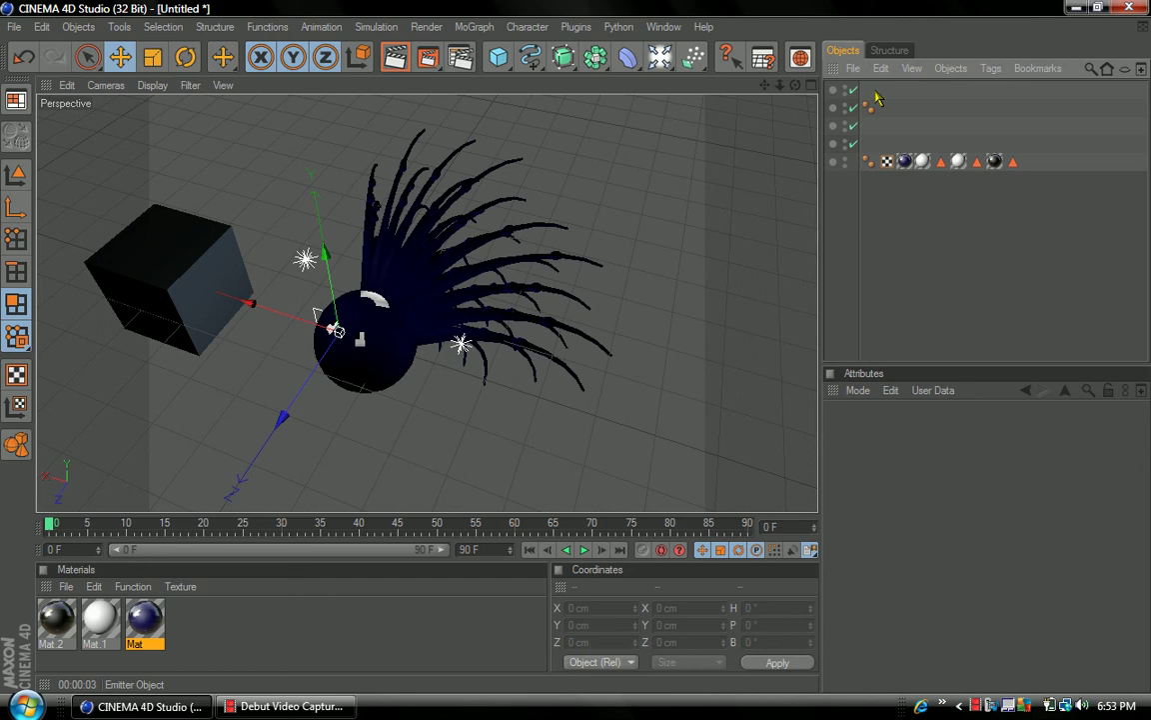
left_click(694, 58)
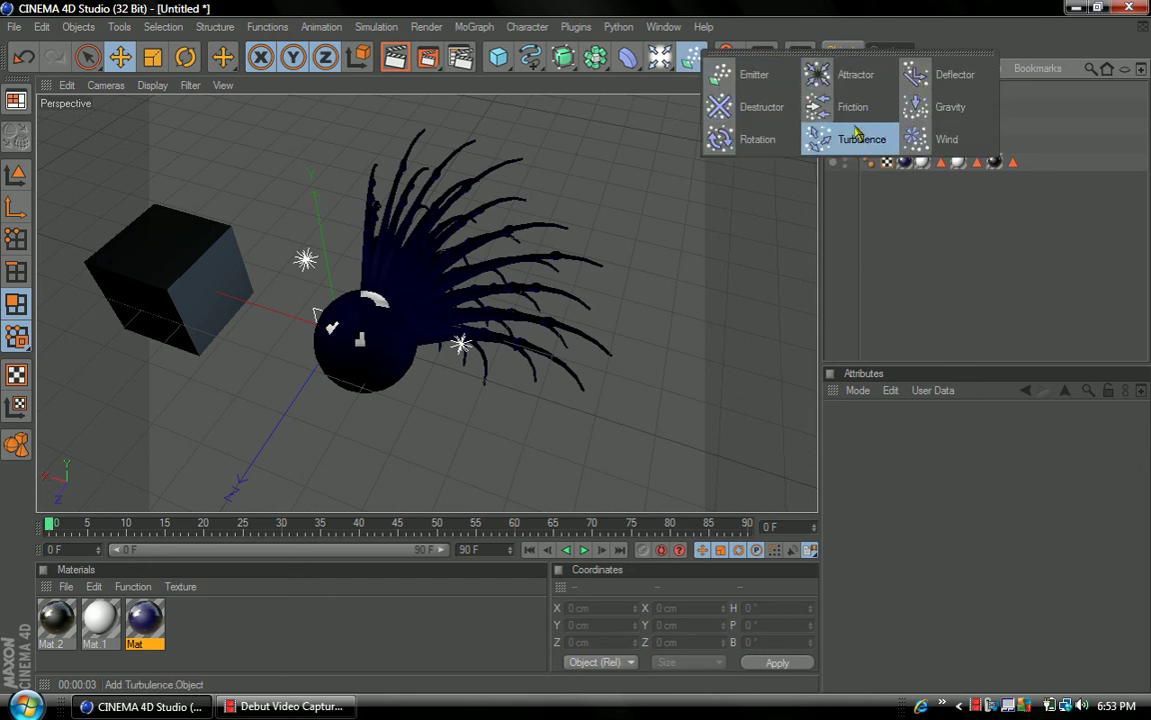
left_click(858, 8)
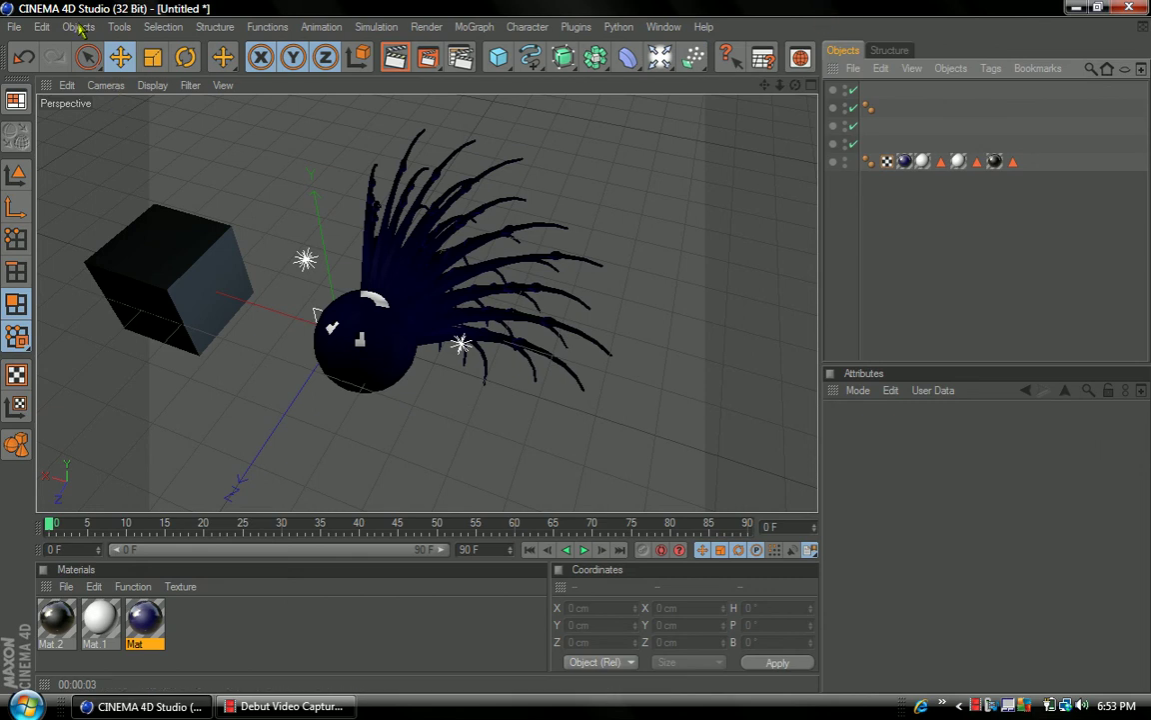
- Examine the object creation commands and the tool commands, including recent tools, transform tools and editing modes
left_click(82, 29)
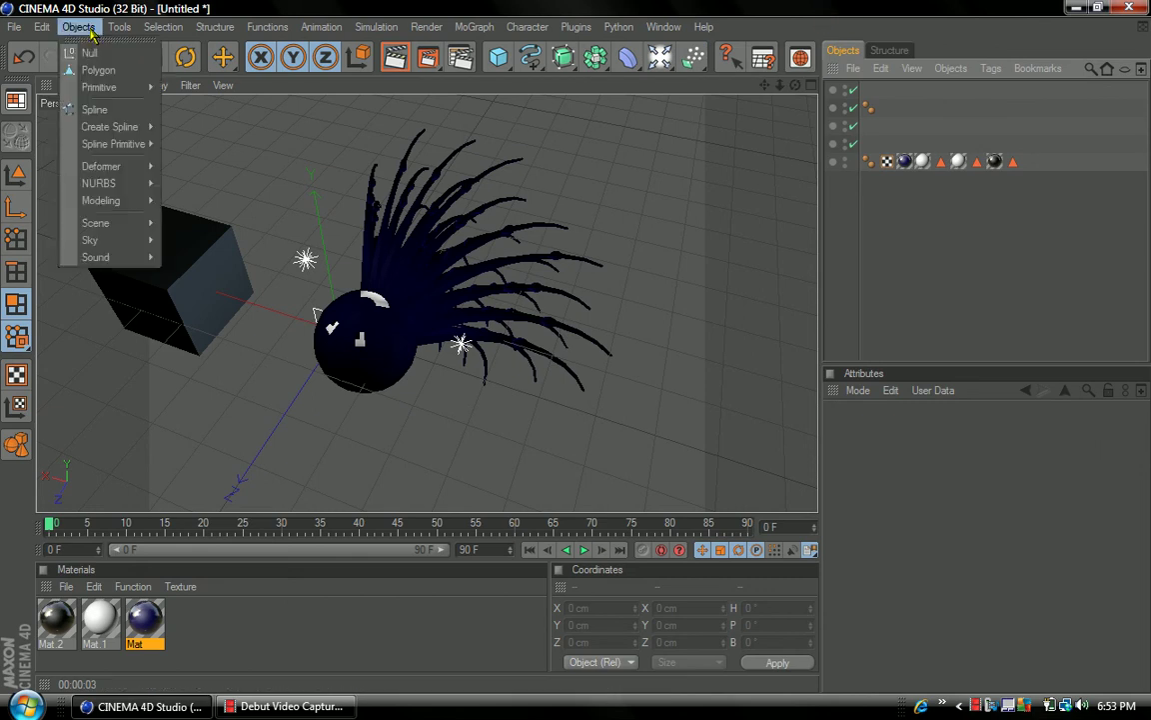
mouse_move(120, 34)
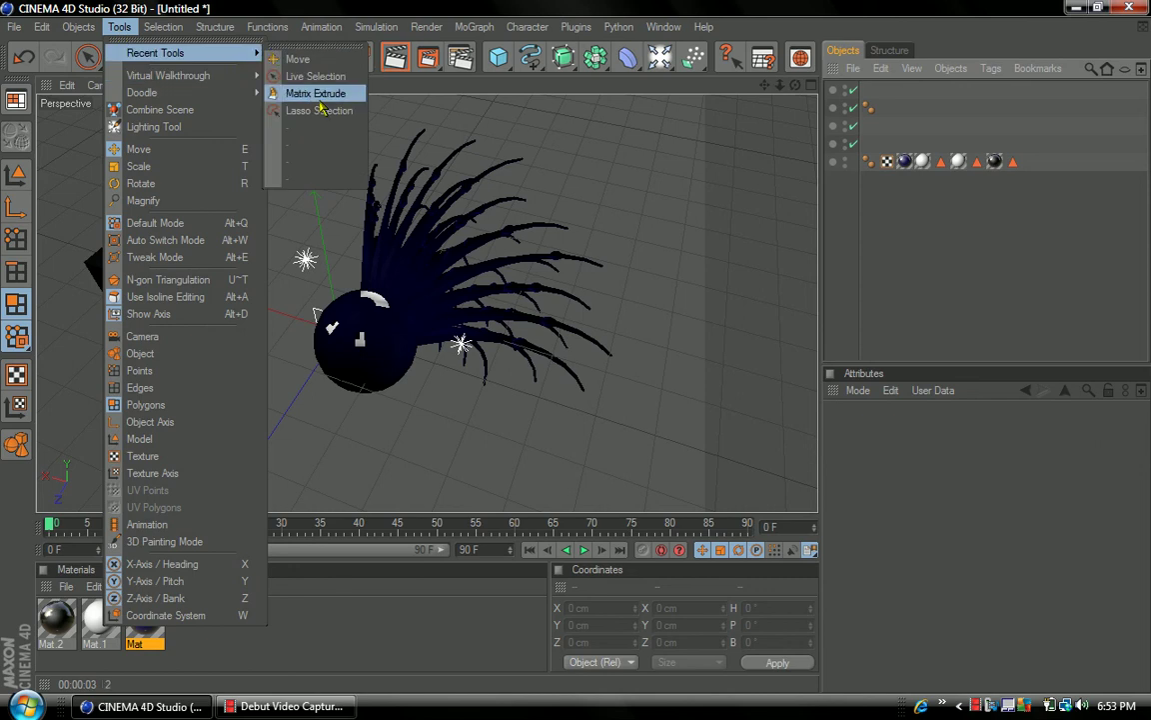
mouse_move(225, 82)
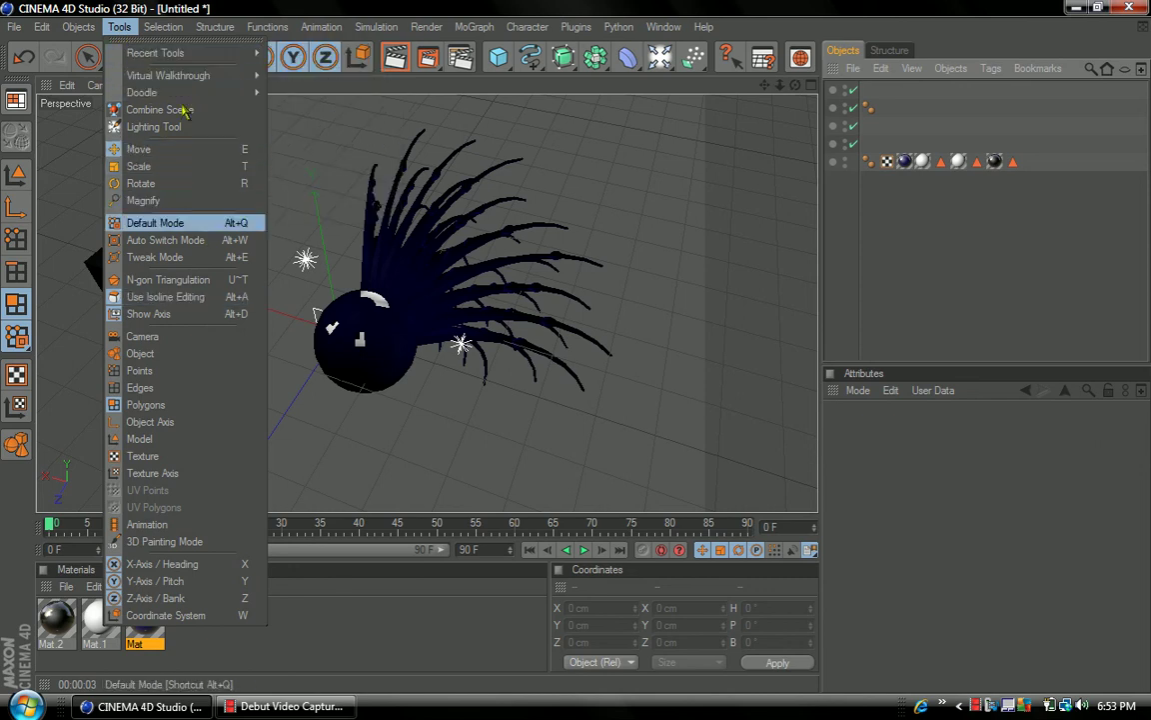
mouse_move(190, 77)
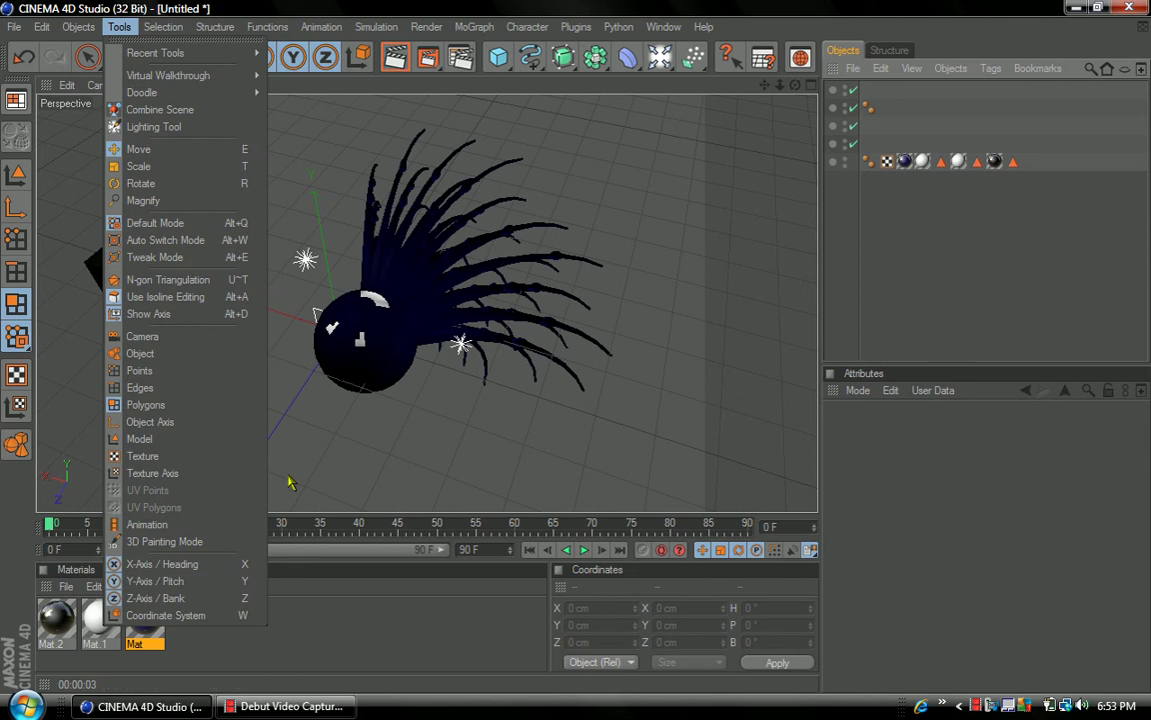
left_click(842, 288)
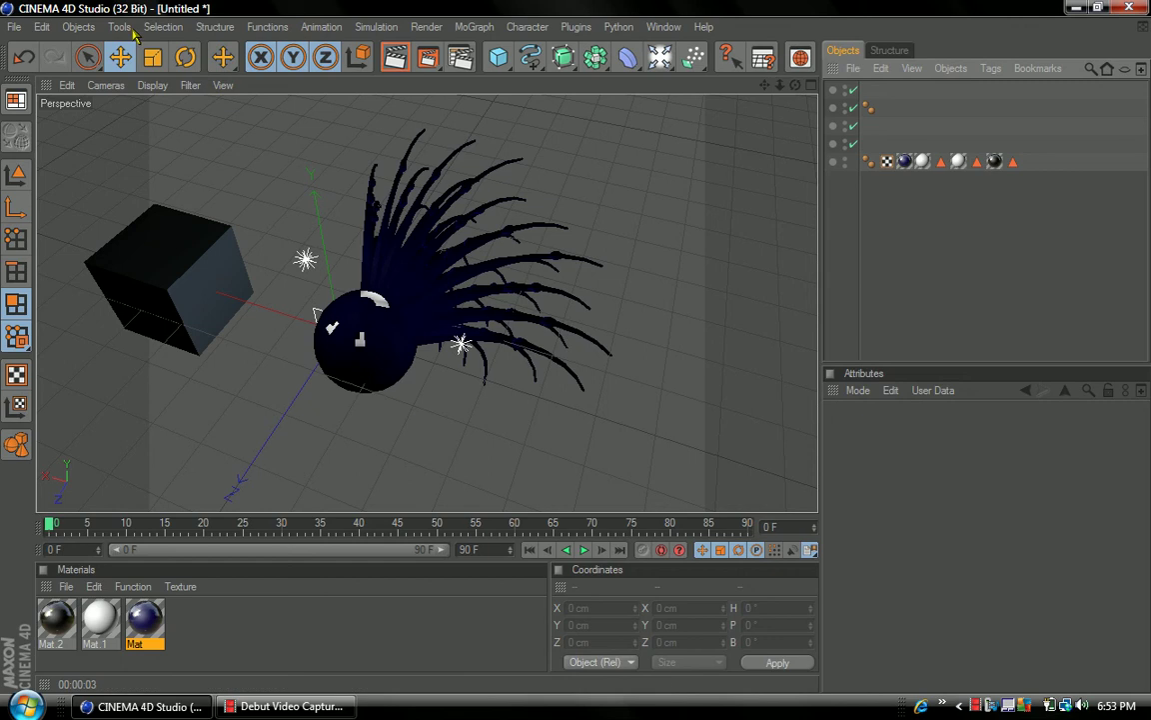
- Examine the selection filters and selection tools, the mesh functions, and the animation commands including frame rate options
left_click(162, 27)
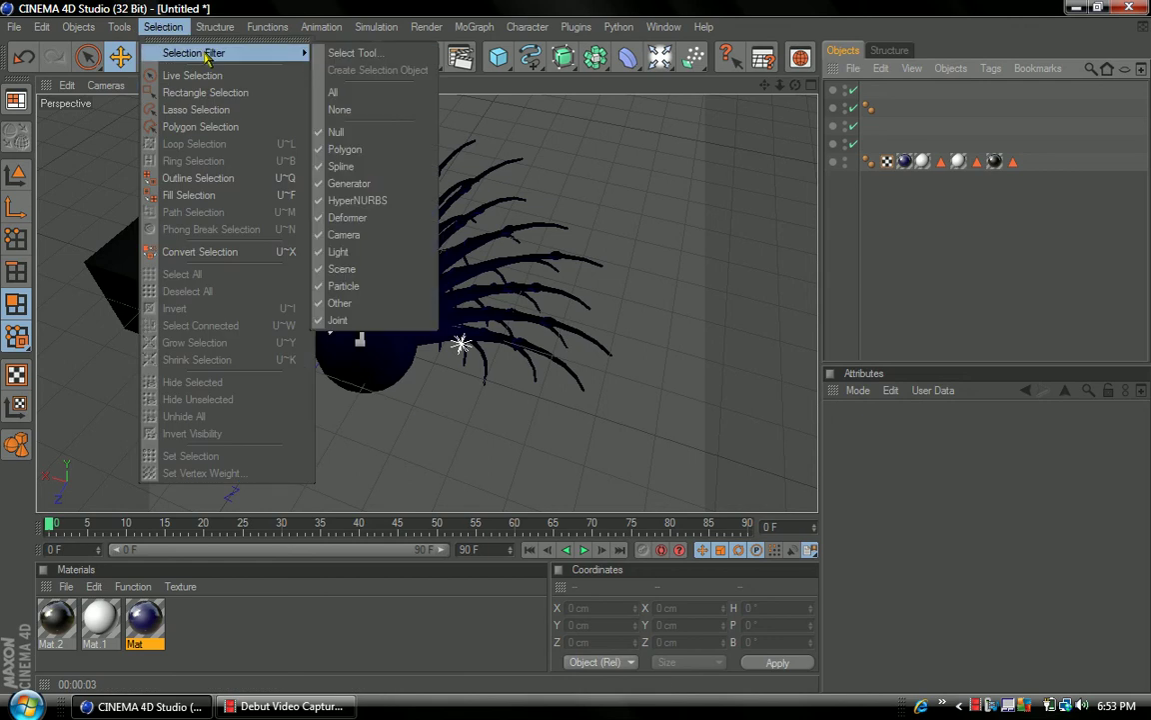
mouse_move(200, 53)
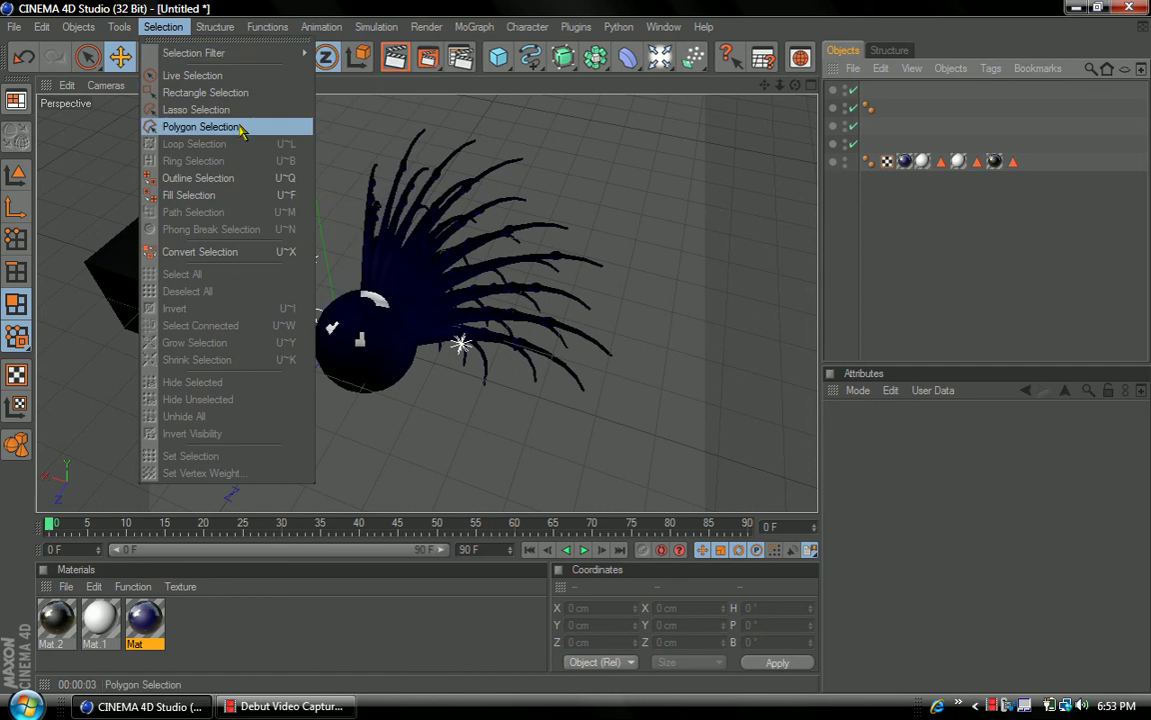
mouse_move(225, 30)
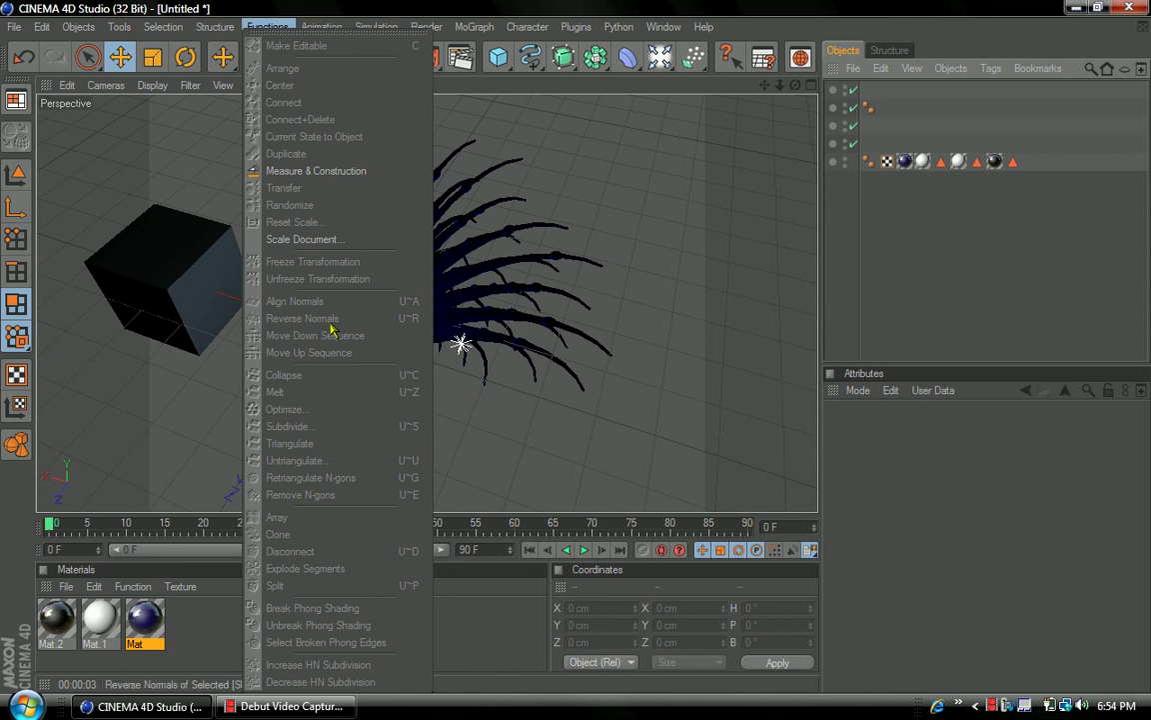
mouse_move(321, 27)
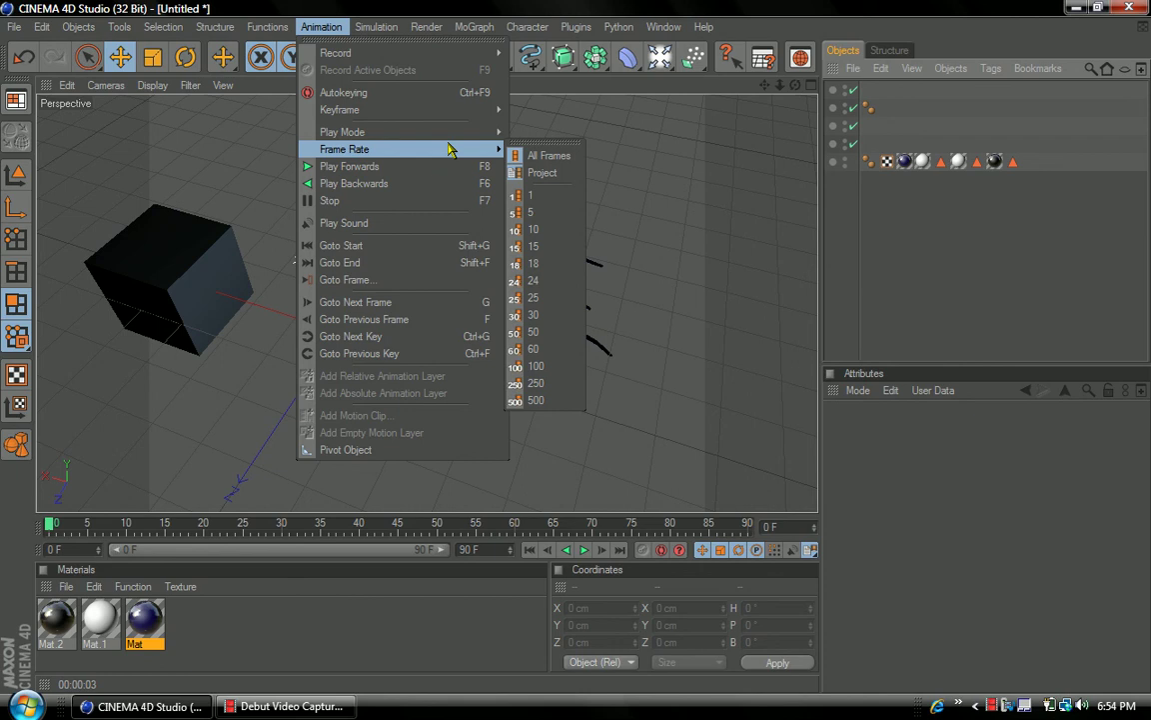
left_click(311, 707)
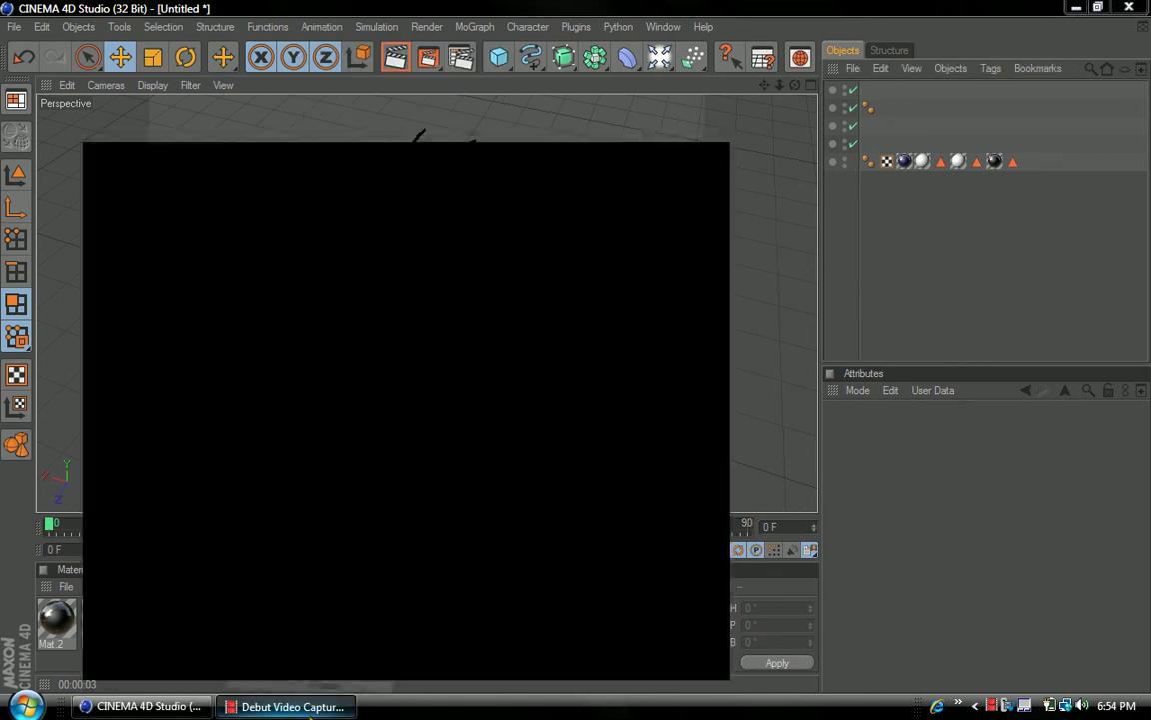
left_click(310, 708)
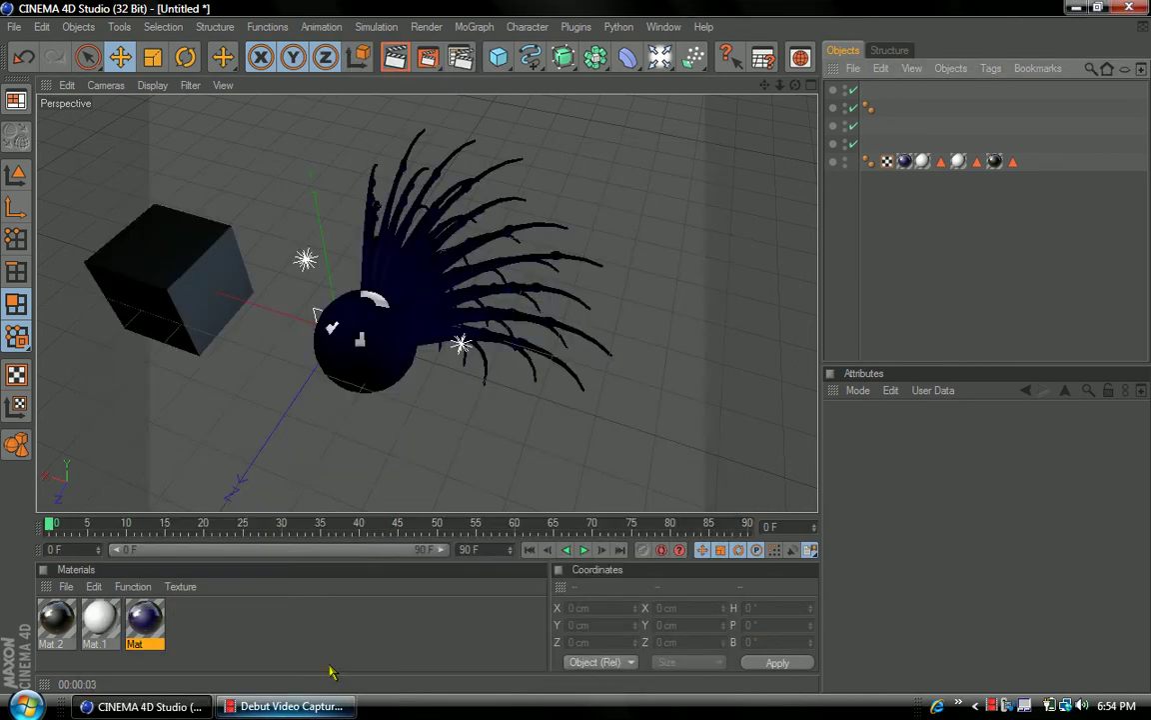
- Examine the simulation commands for cloth, dynamics, particles, Thinking Particles and hair
left_click(380, 27)
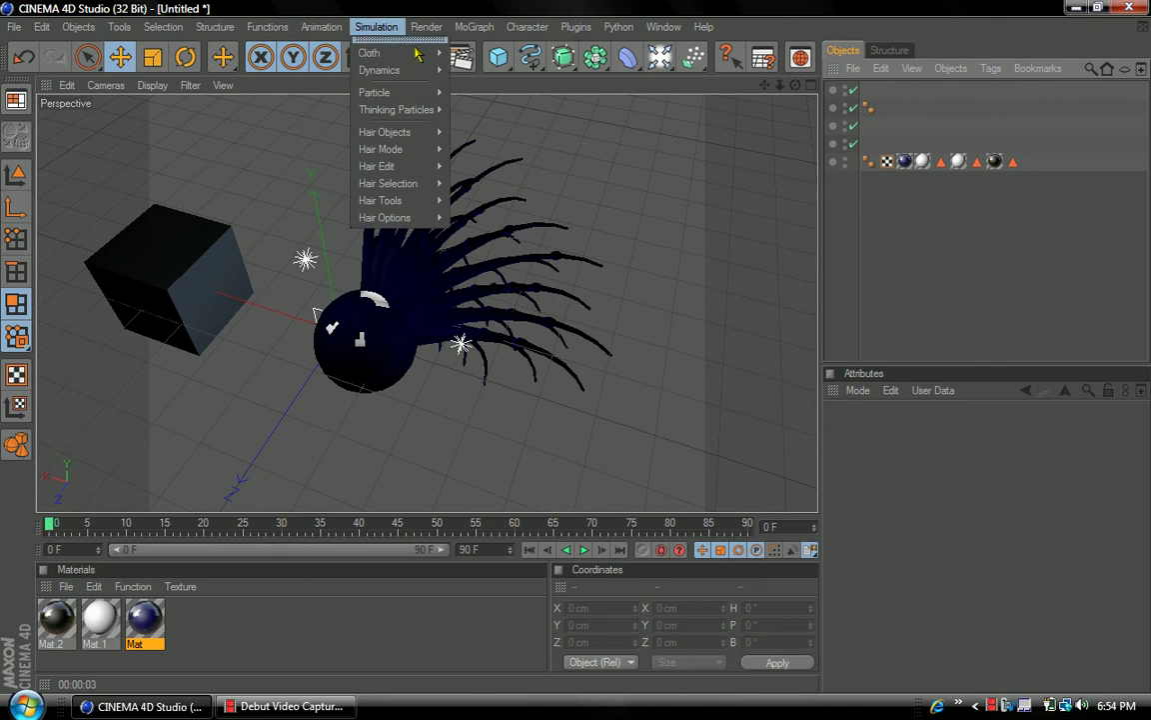
mouse_move(424, 57)
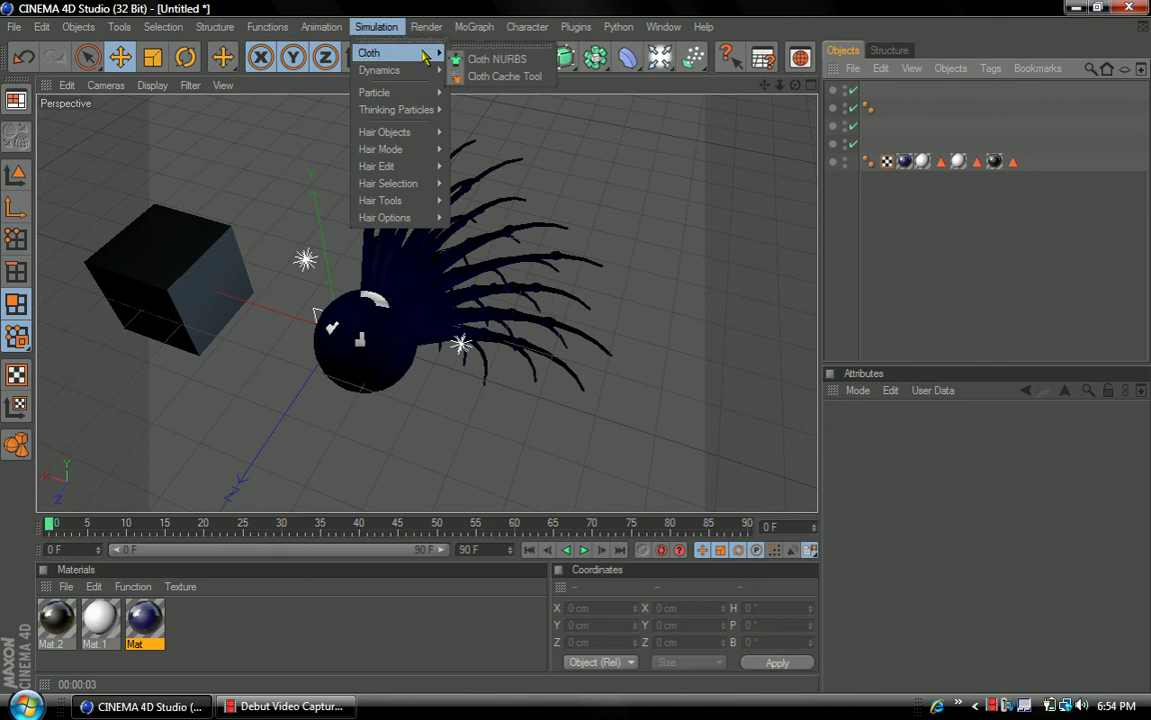
mouse_move(416, 83)
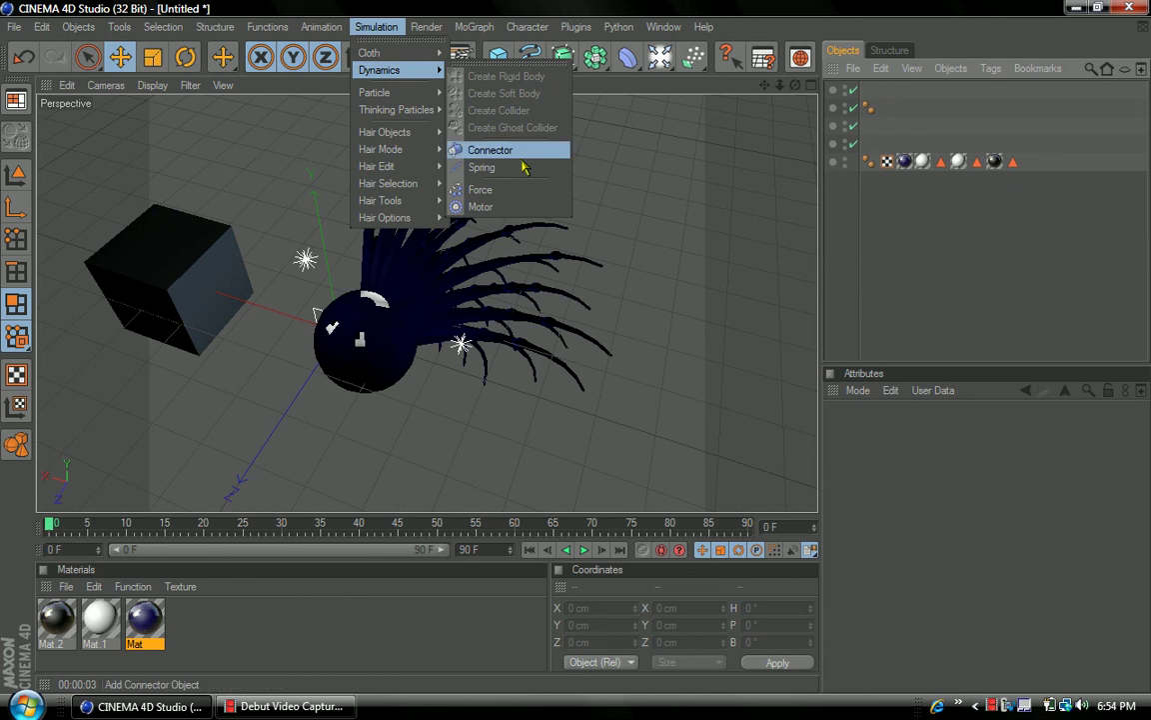
mouse_move(374, 95)
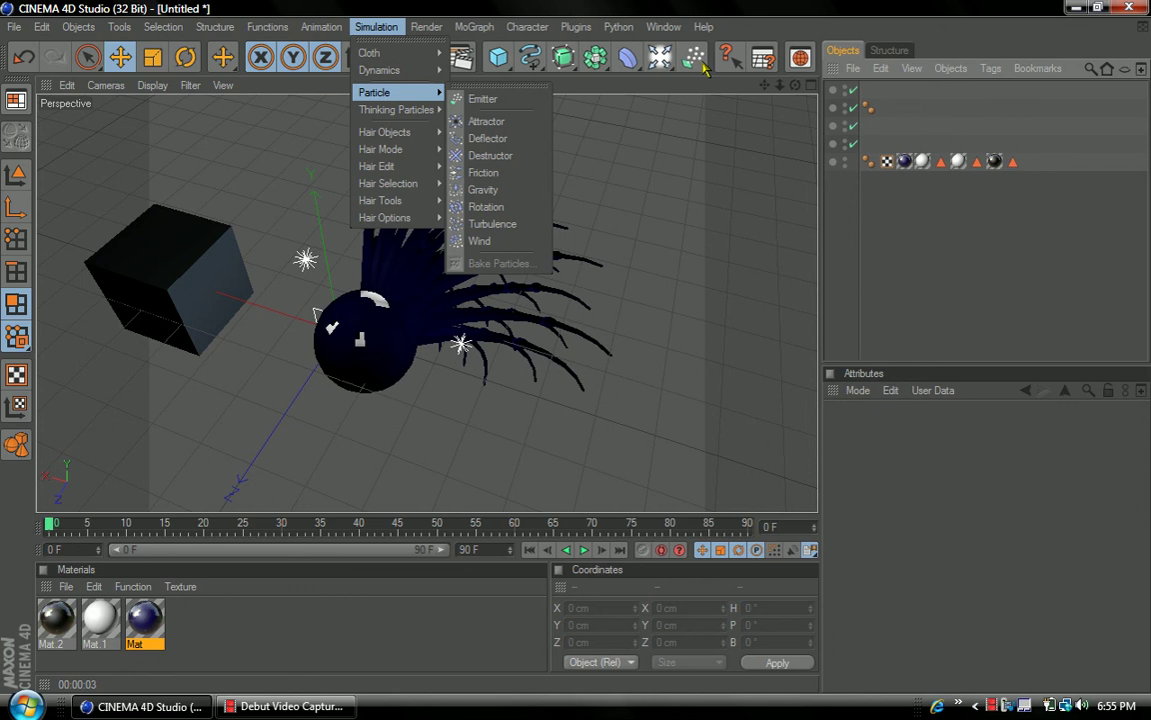
mouse_move(400, 110)
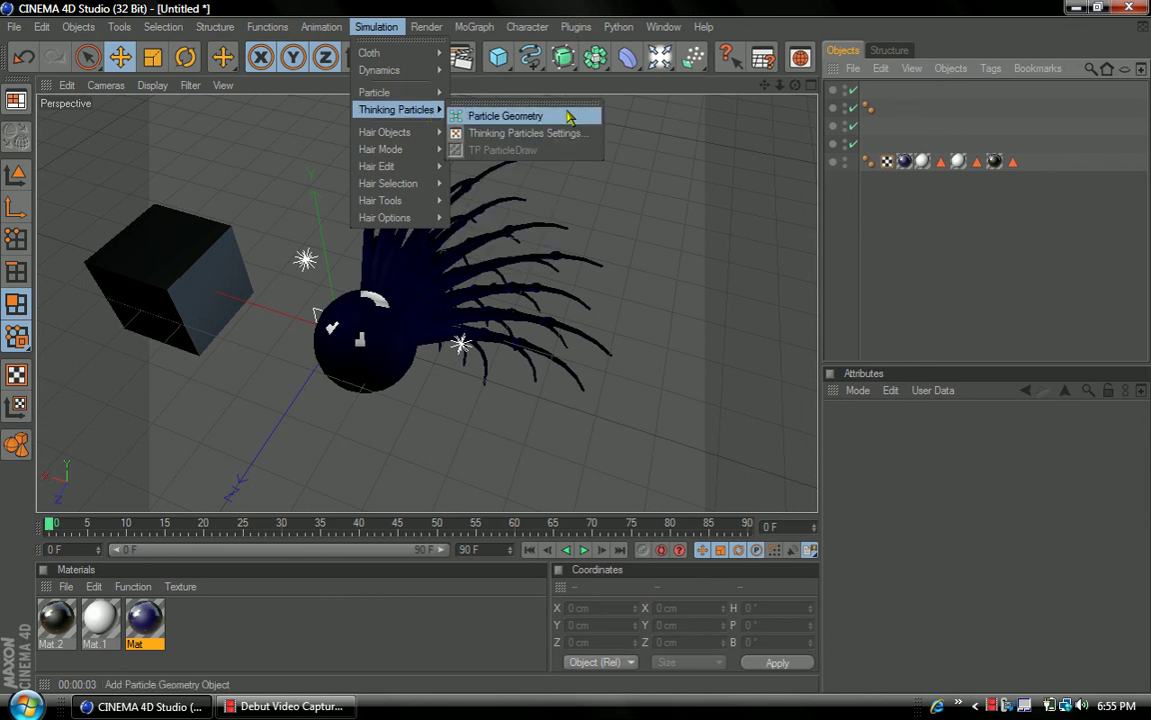
mouse_move(424, 136)
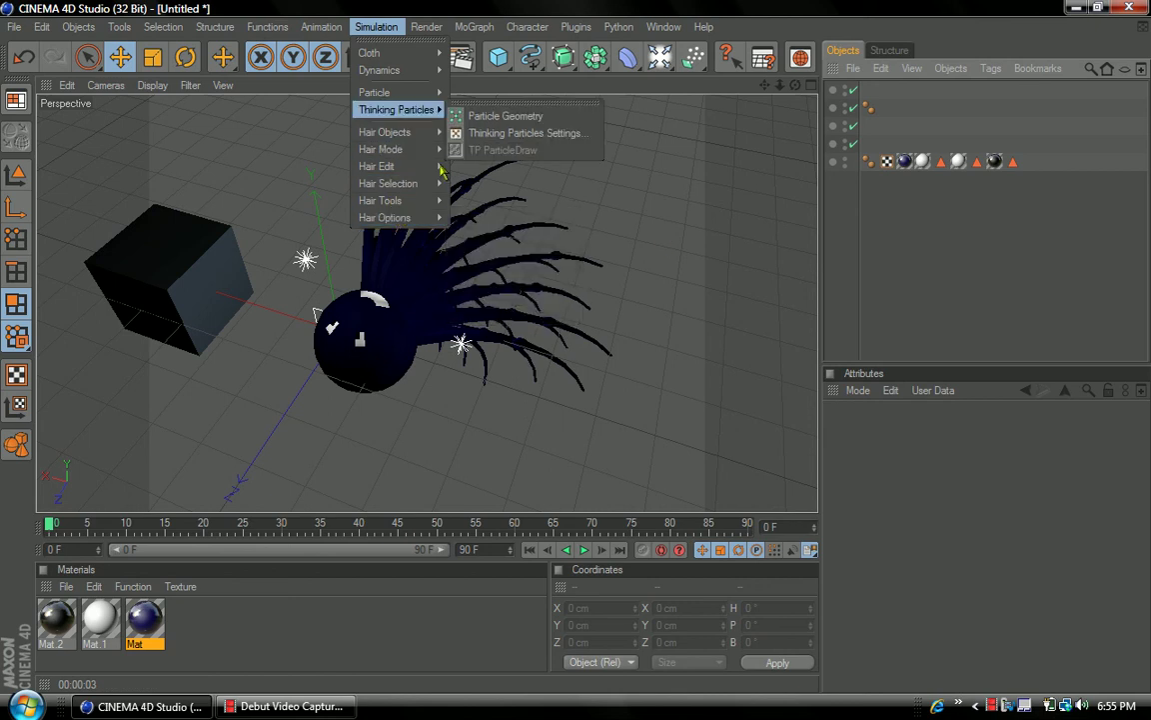
left_click(973, 300)
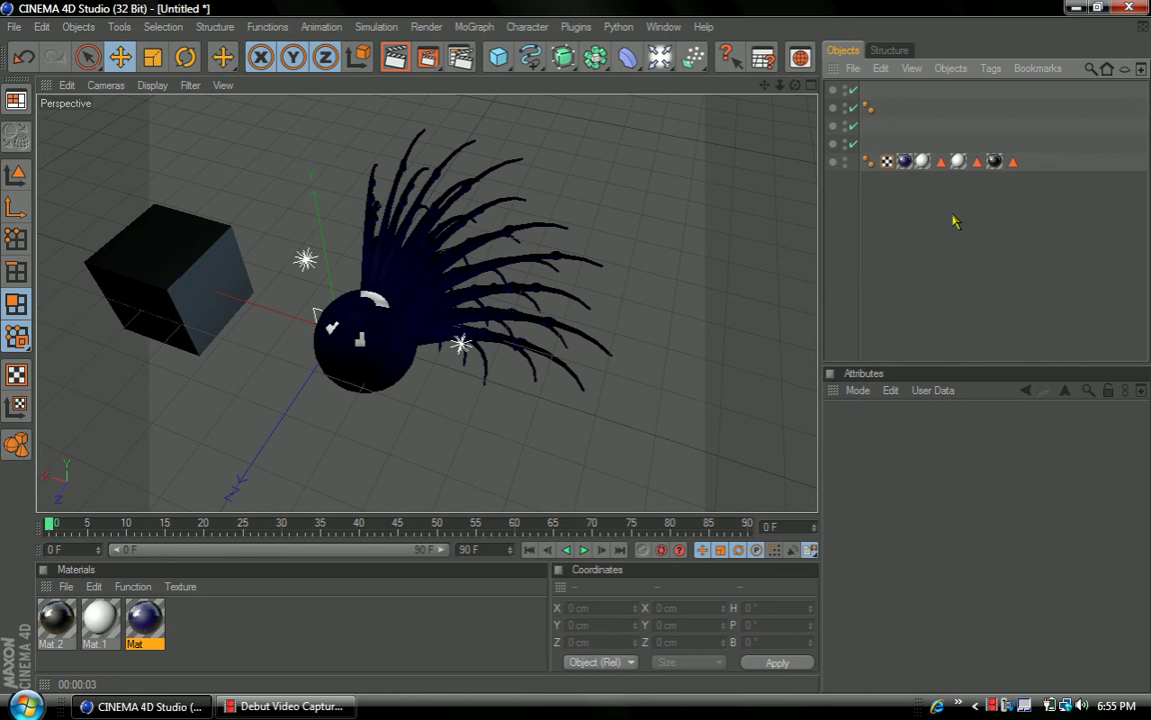
- Examine the MoGraph commands, including effectors, clone tools and generators, and the character rigging commands
left_click(473, 28)
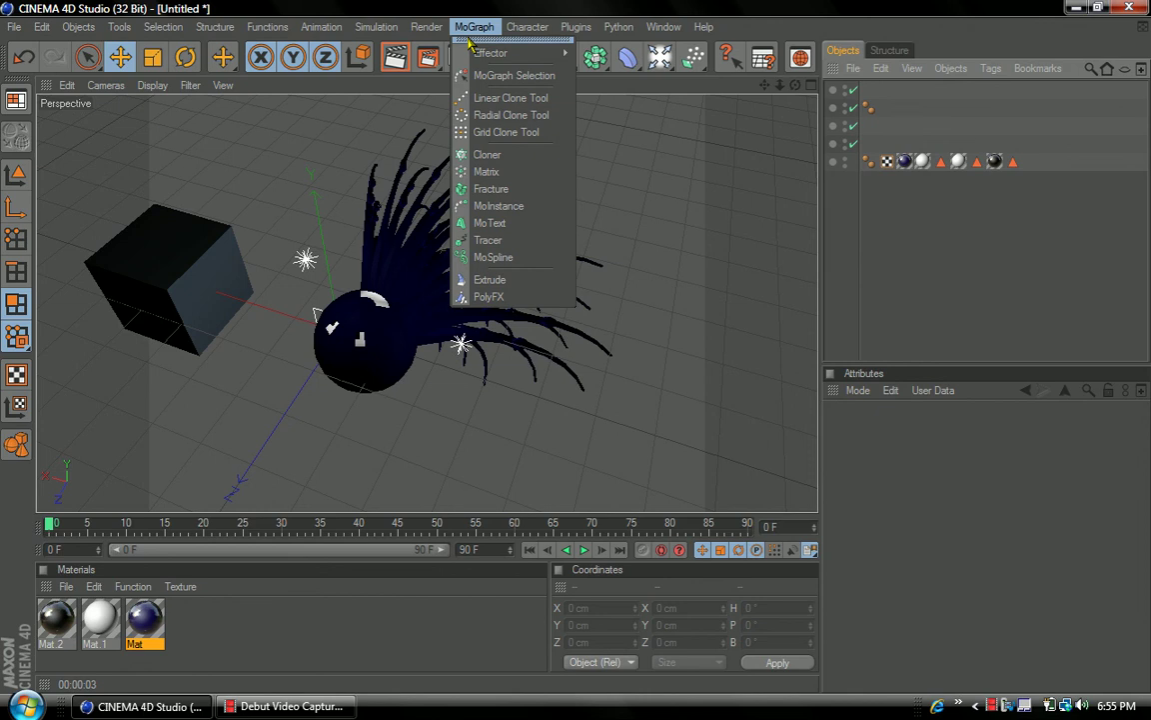
mouse_move(531, 56)
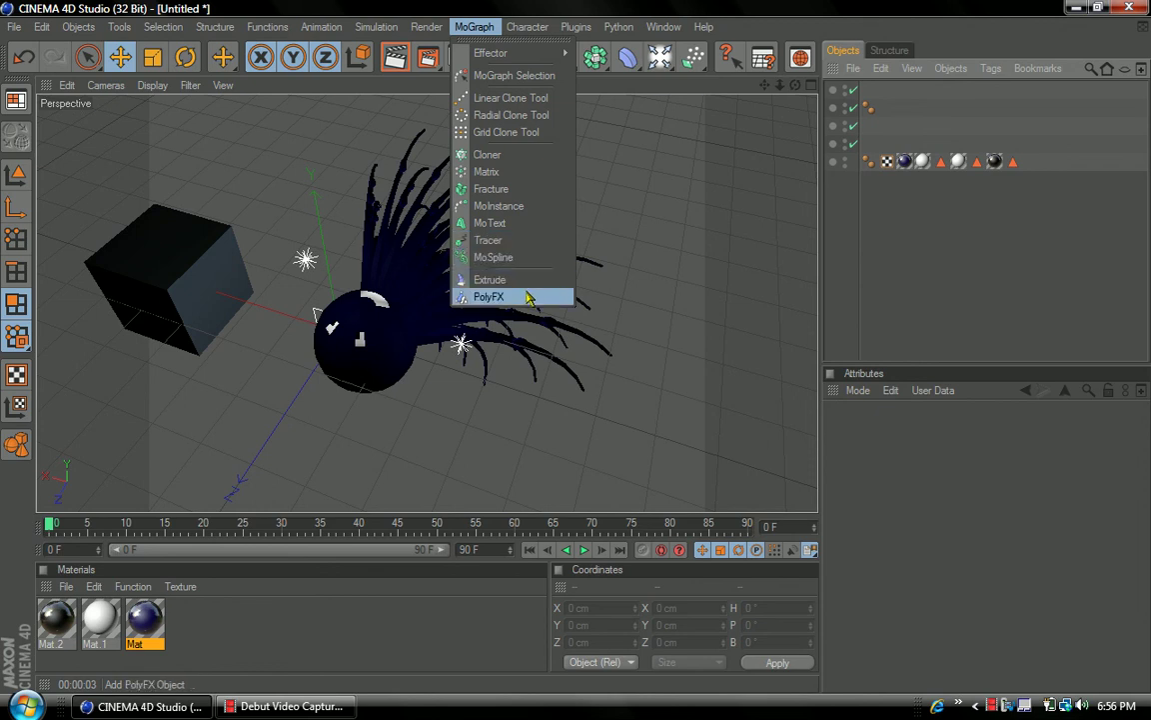
mouse_move(514, 20)
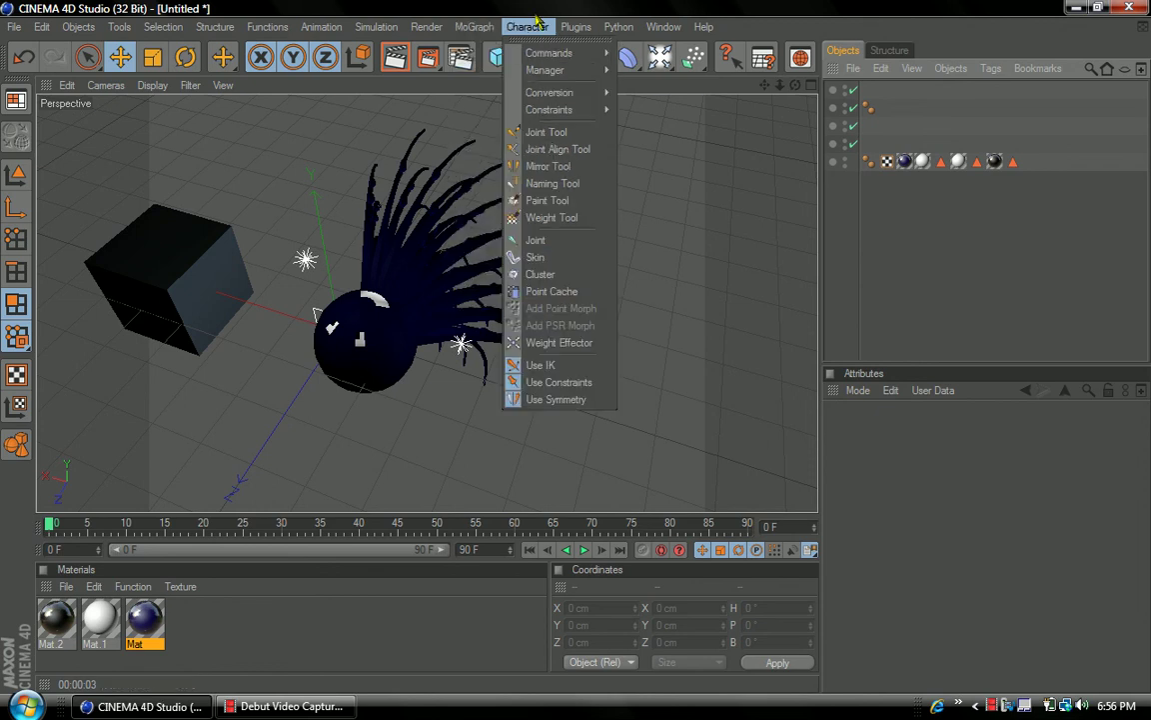
mouse_move(597, 54)
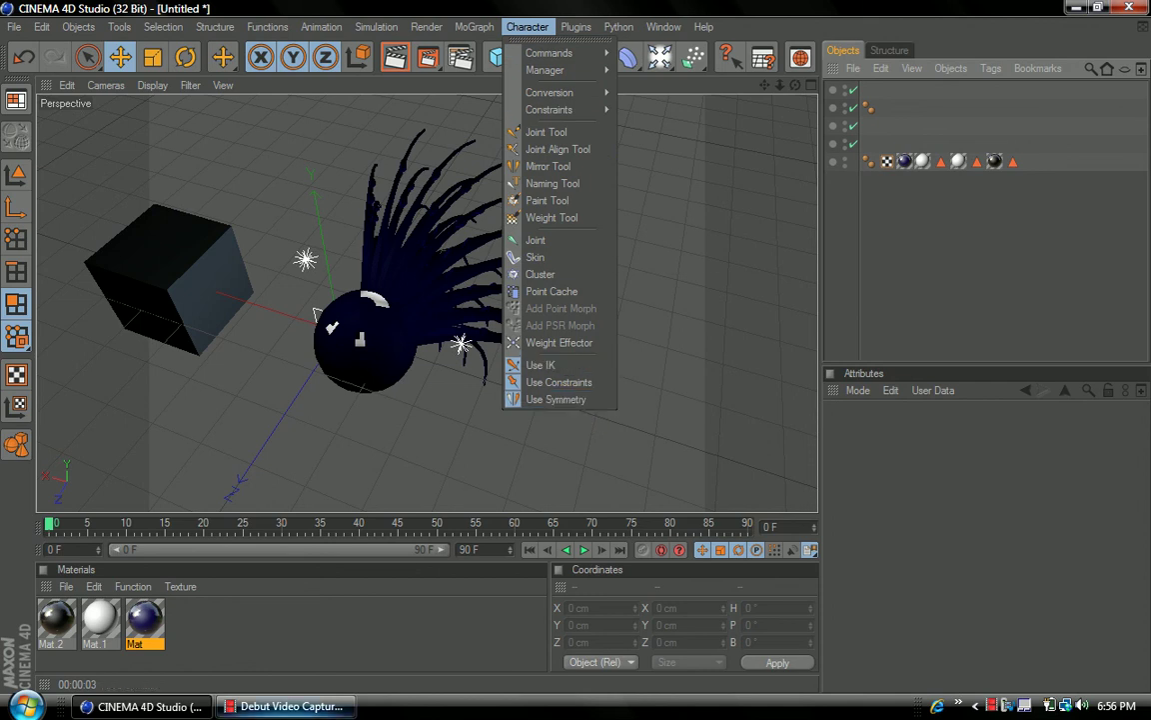
left_click(287, 707)
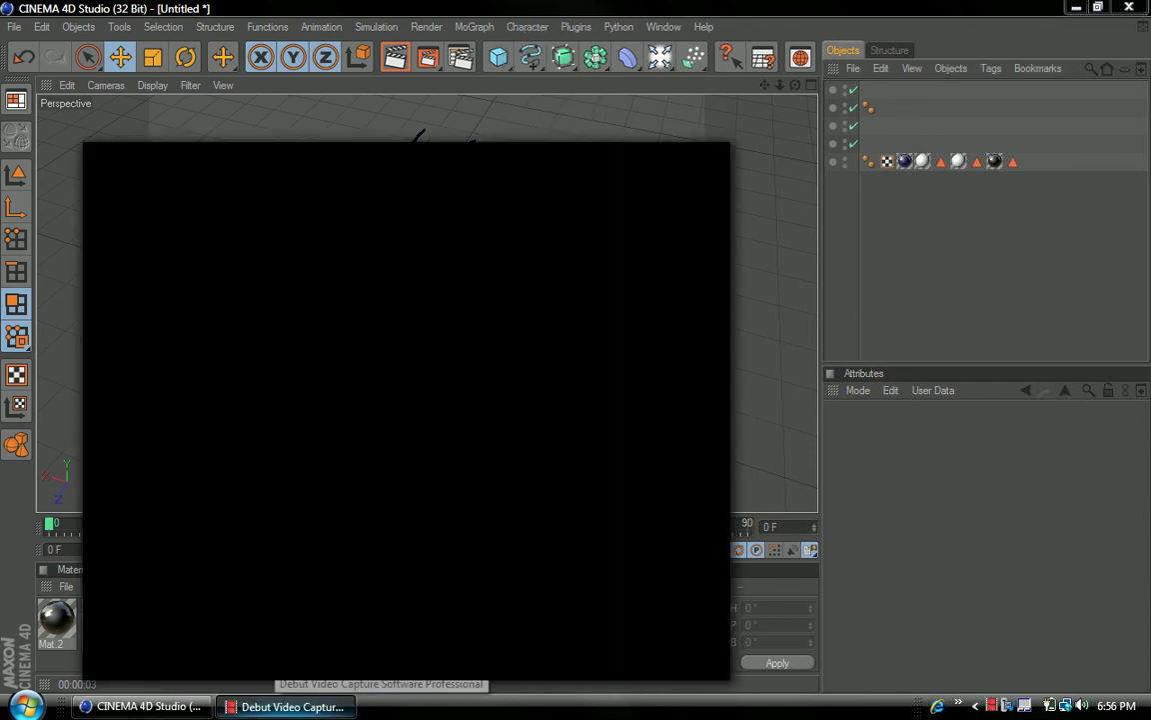
left_click(173, 711)
- Examine the installed plugins, the Python scripting commands, and the window layout and manager commands
left_click(576, 28)
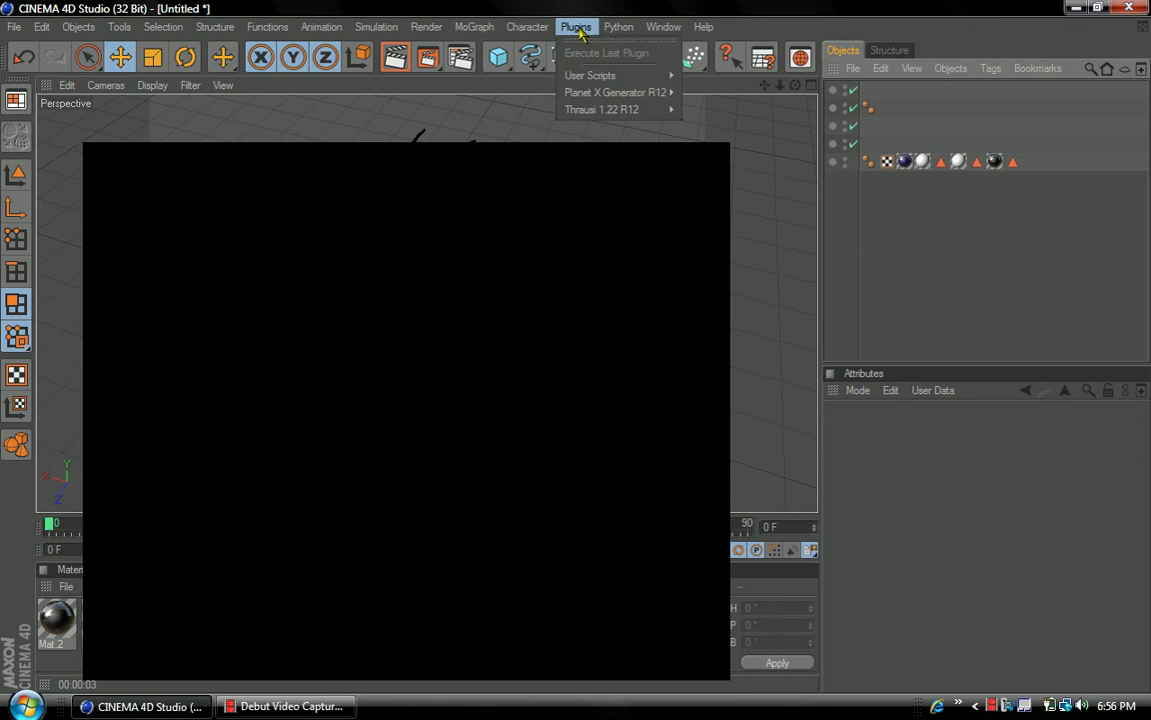
mouse_move(625, 110)
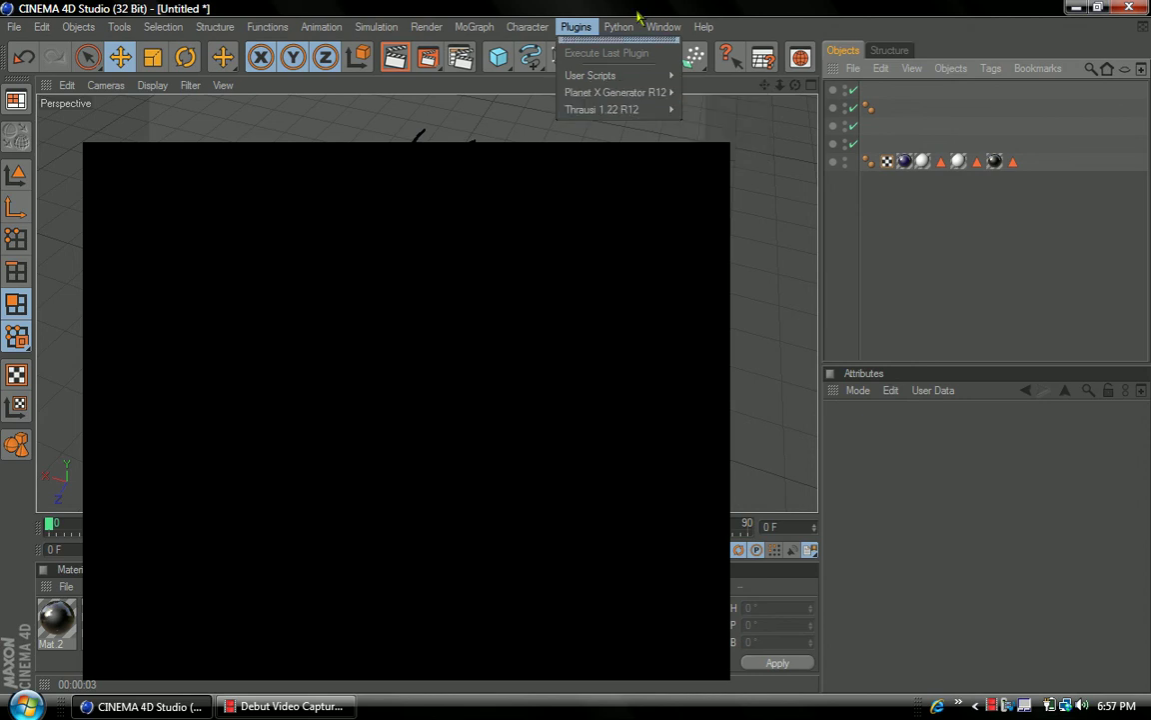
mouse_move(619, 27)
mouse_move(654, 57)
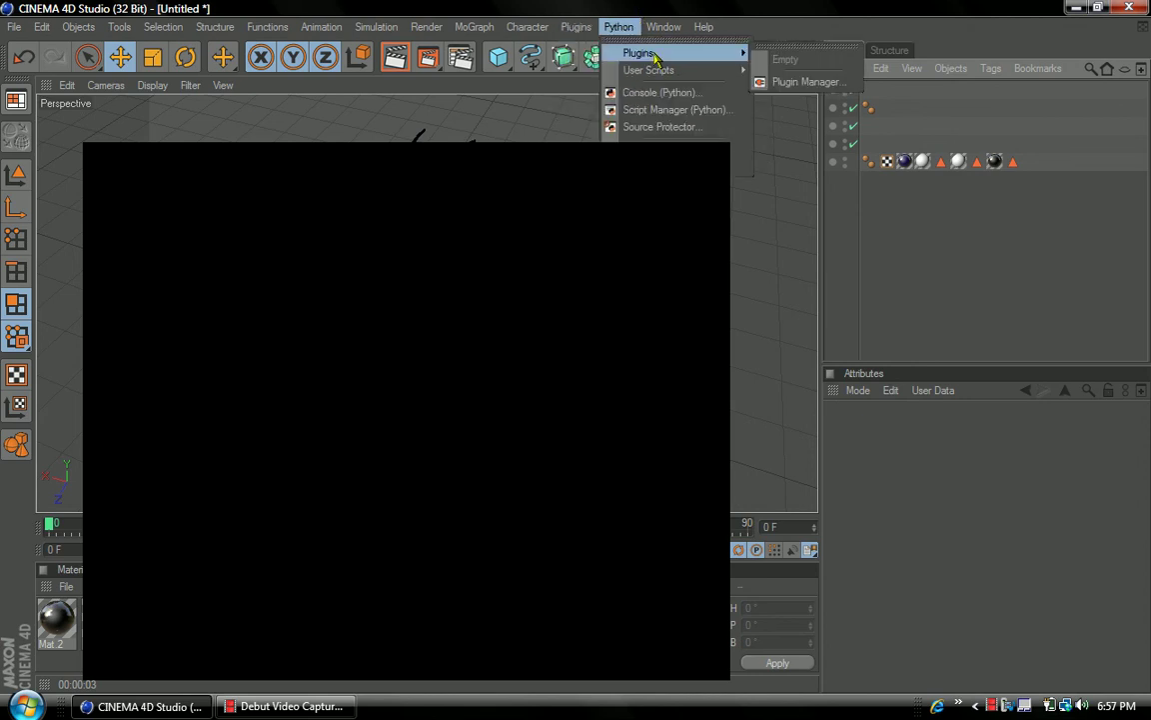
mouse_move(663, 27)
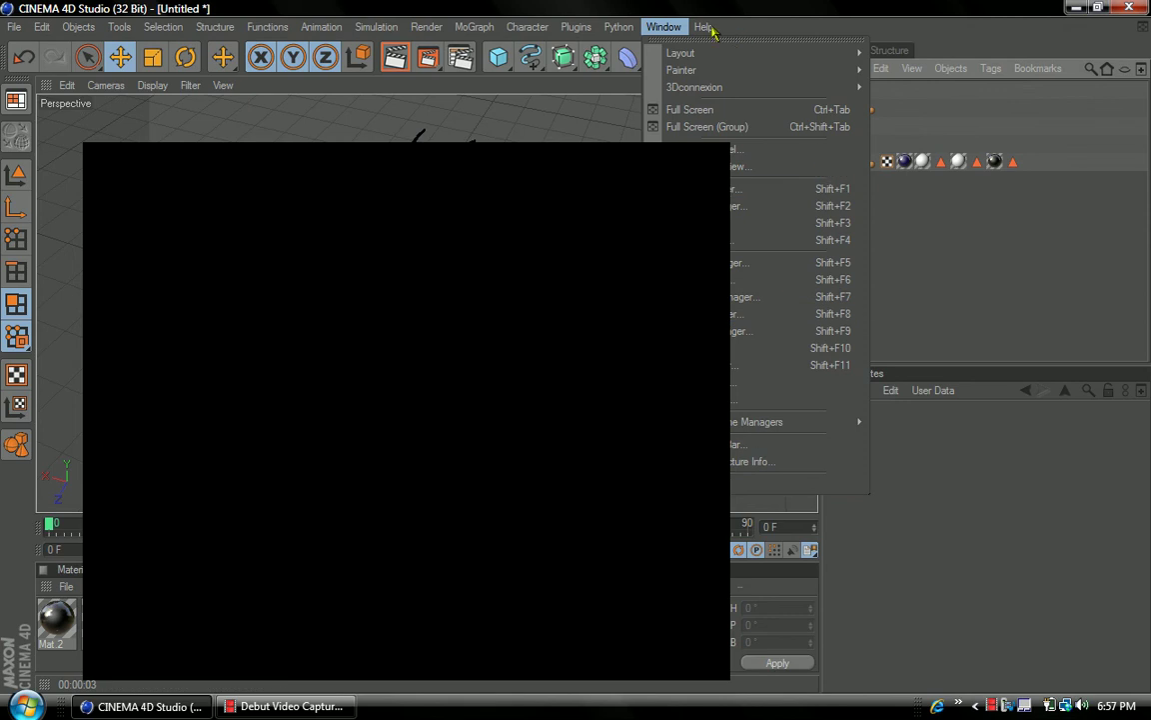
left_click(984, 9)
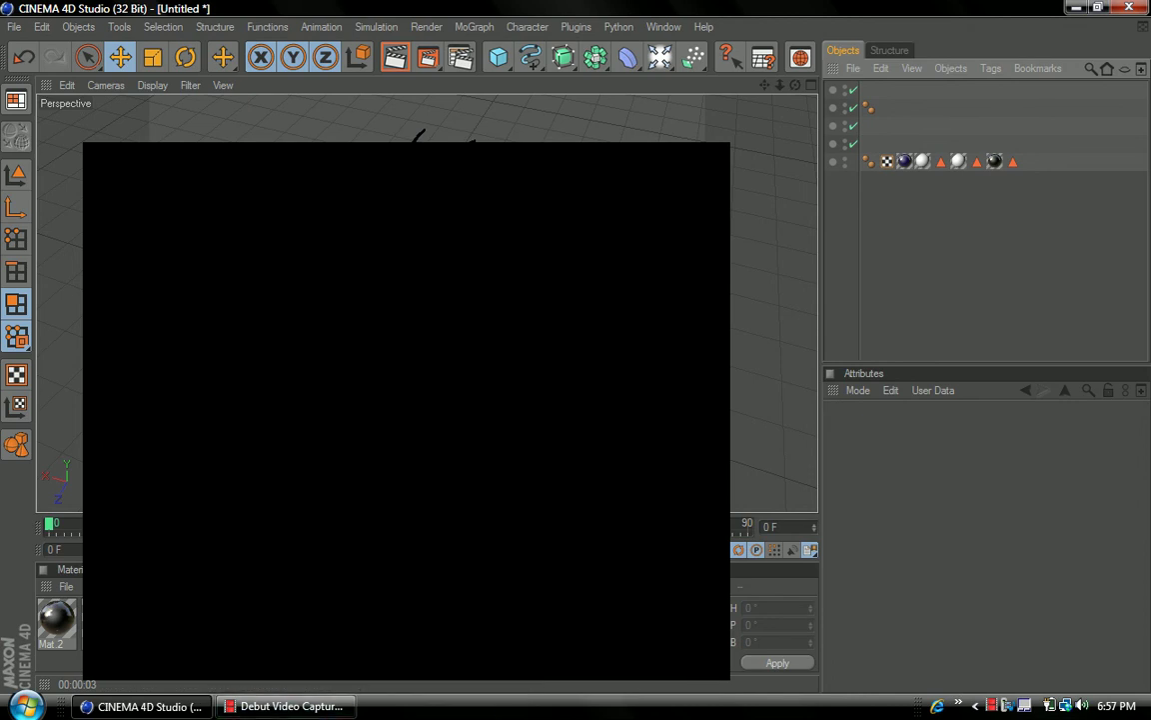
mouse_move(305, 714)
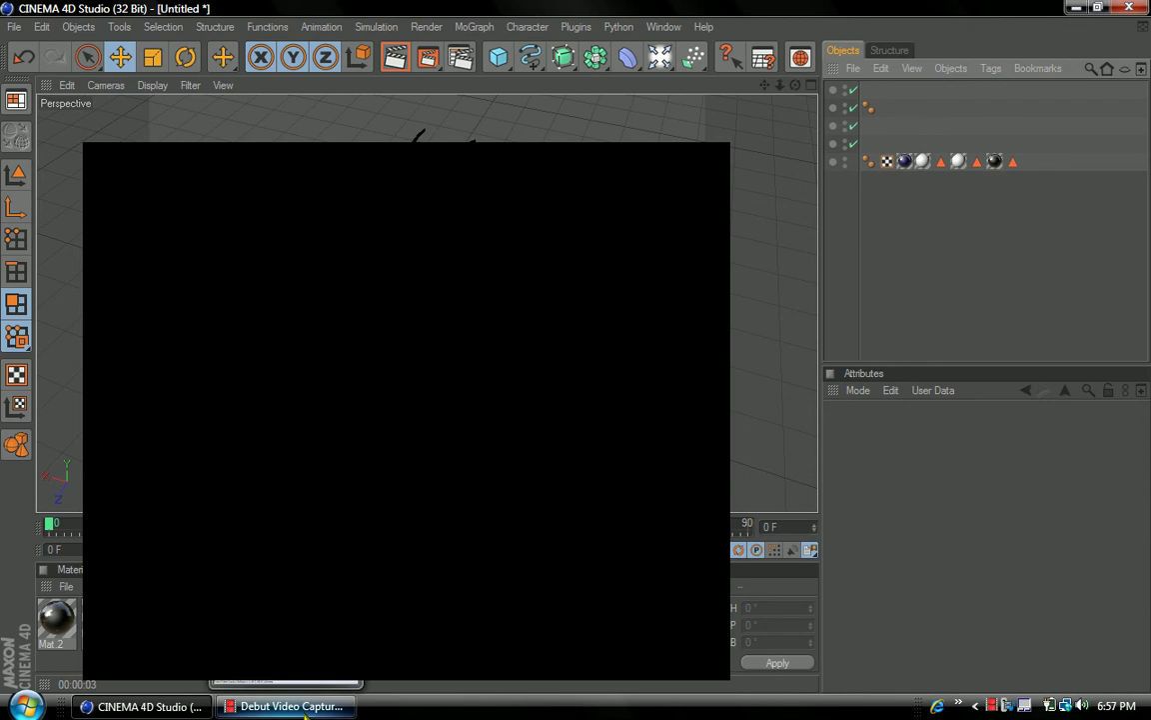